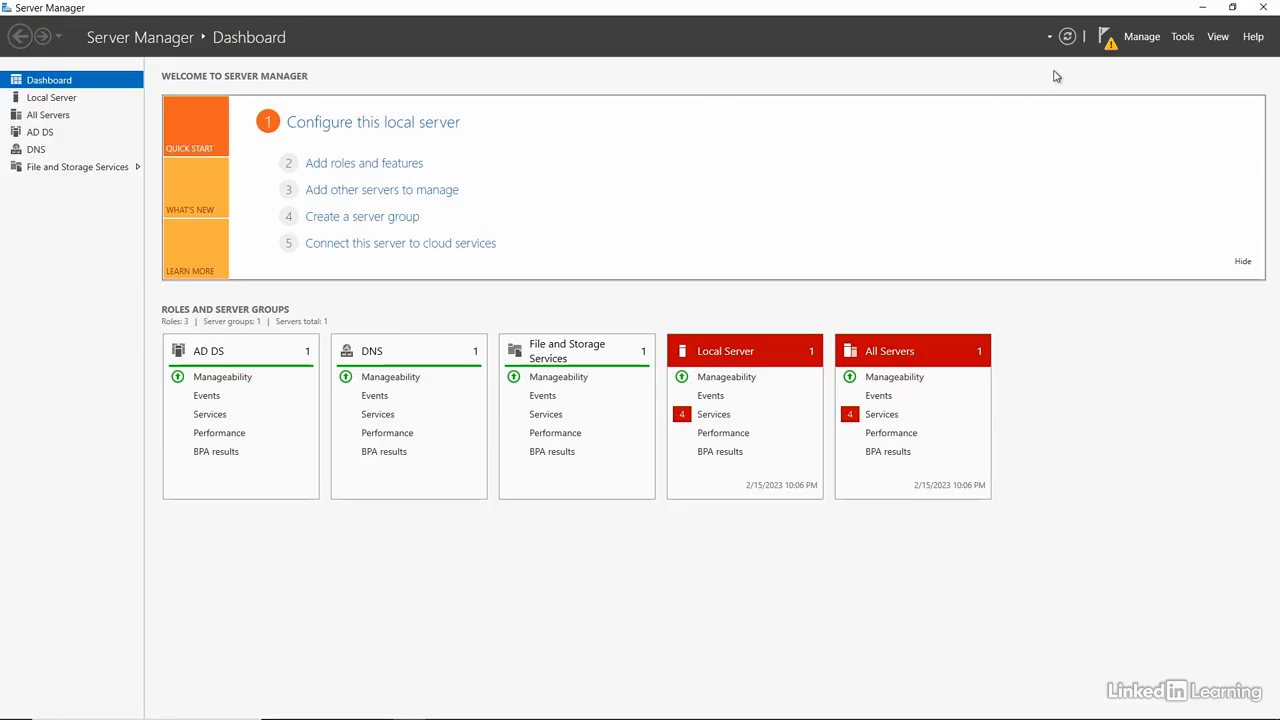
Open Disk Management within Computer Management and initialize Disk 1 with the GPT (GUID Partition Table) partition style
left_click(1183, 40)
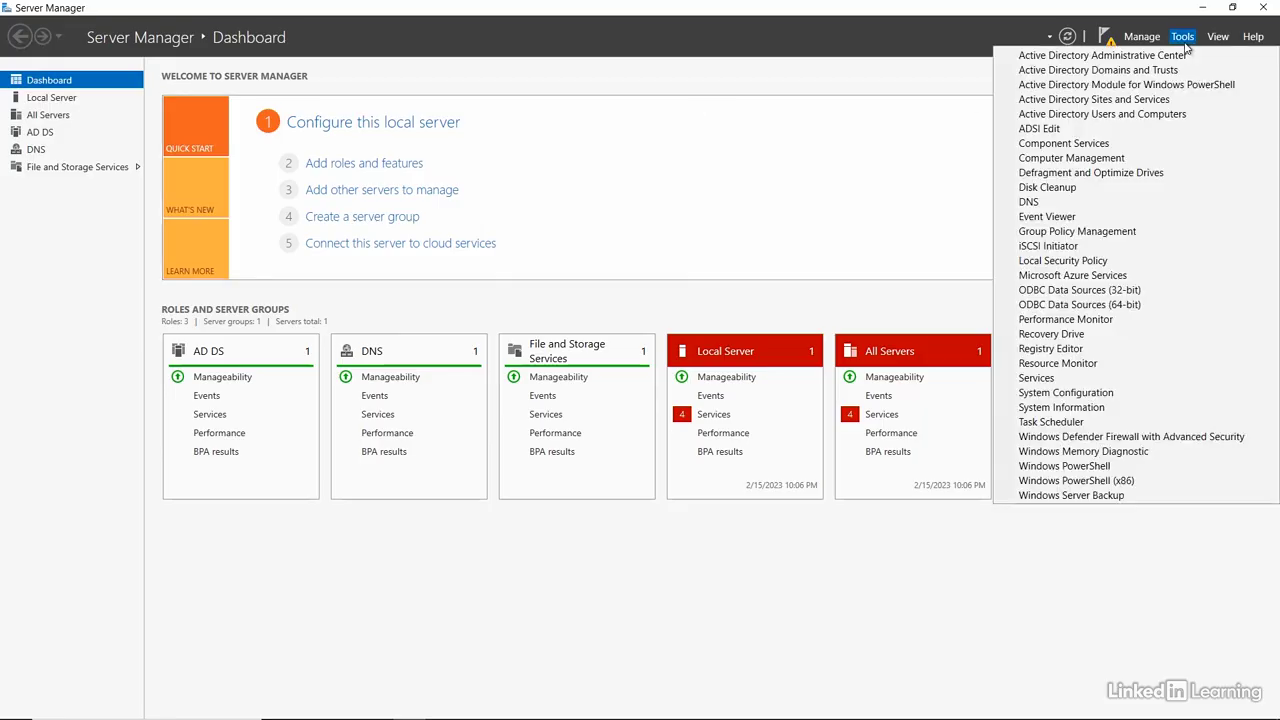
left_click(1074, 159)
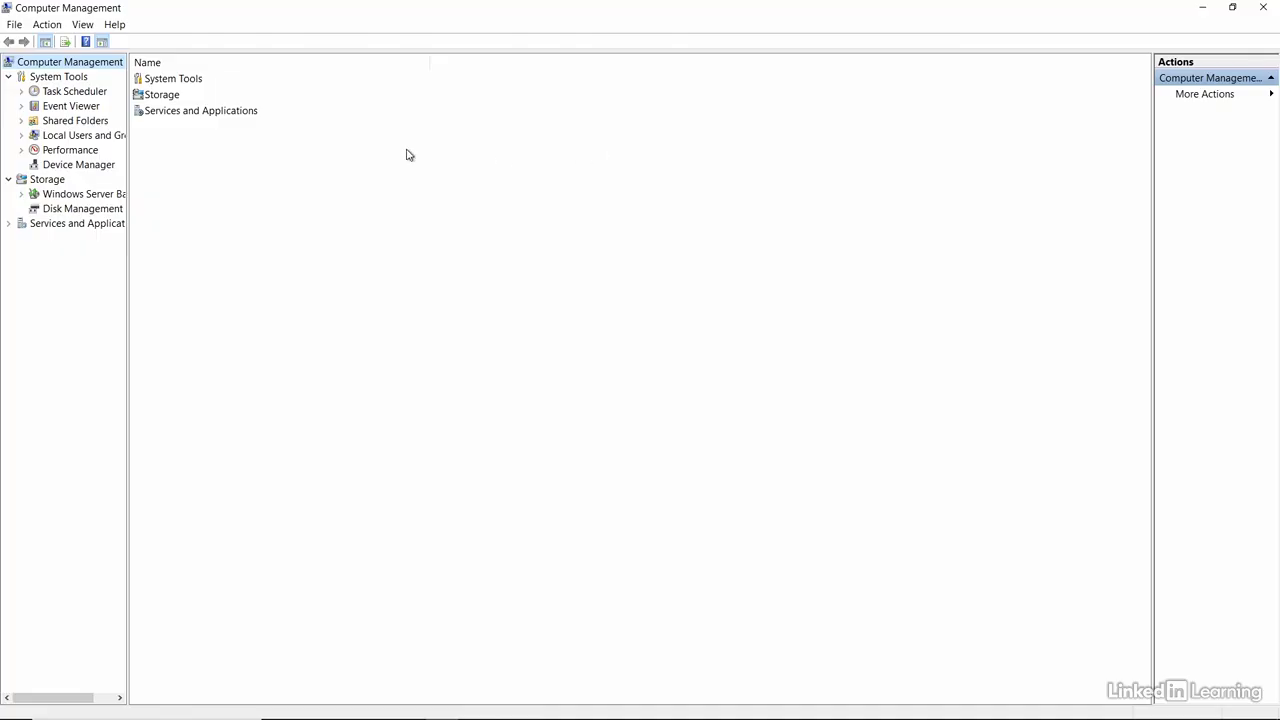
double_click(172, 95)
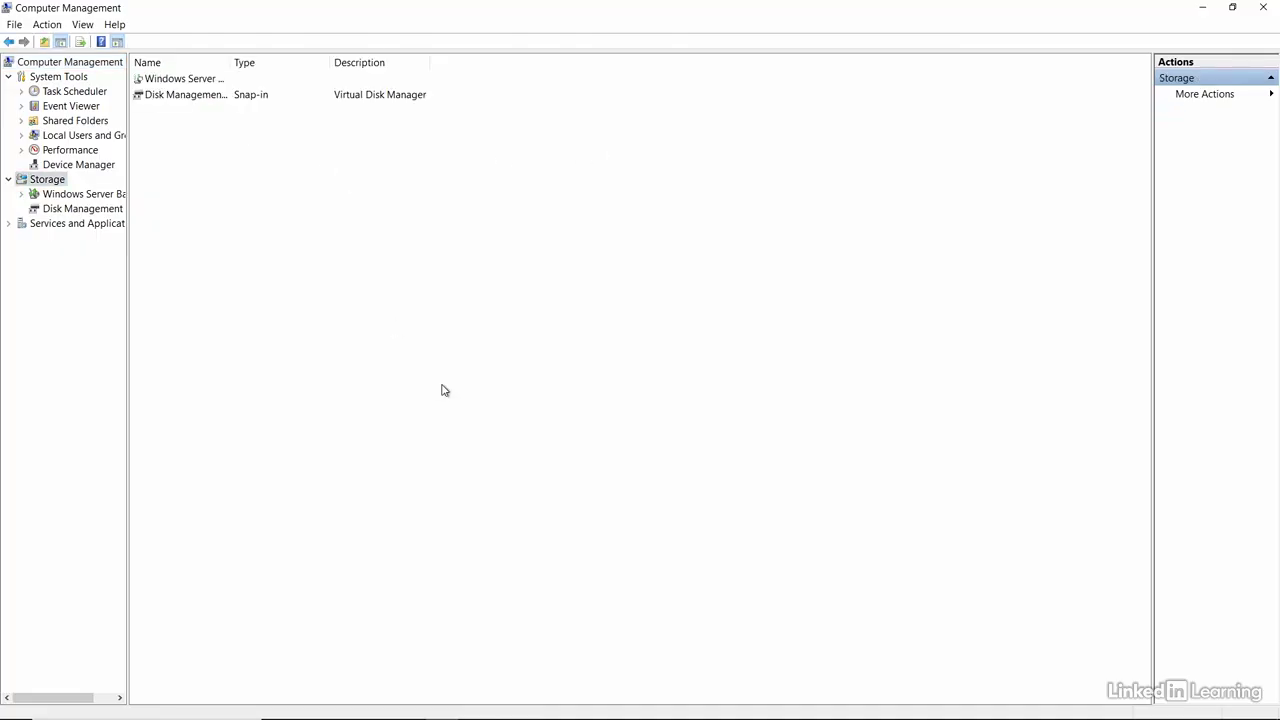
left_click(198, 96)
double_click(198, 96)
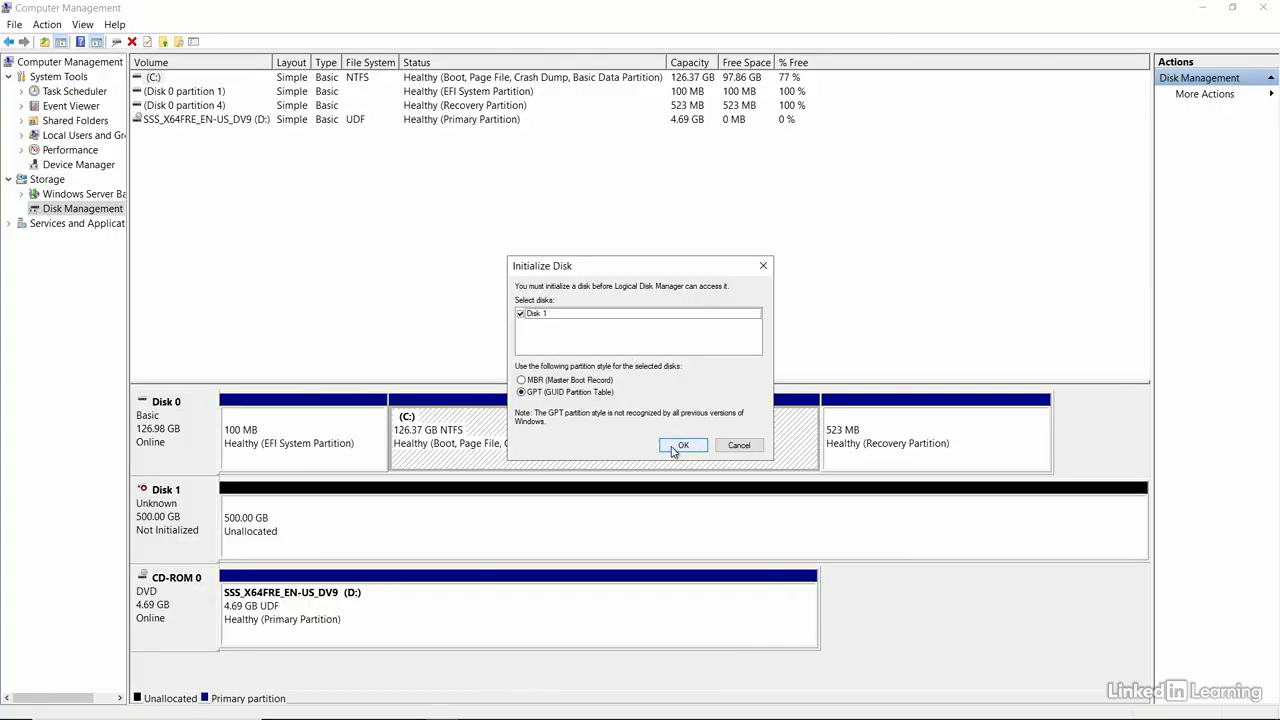
left_click(680, 446)
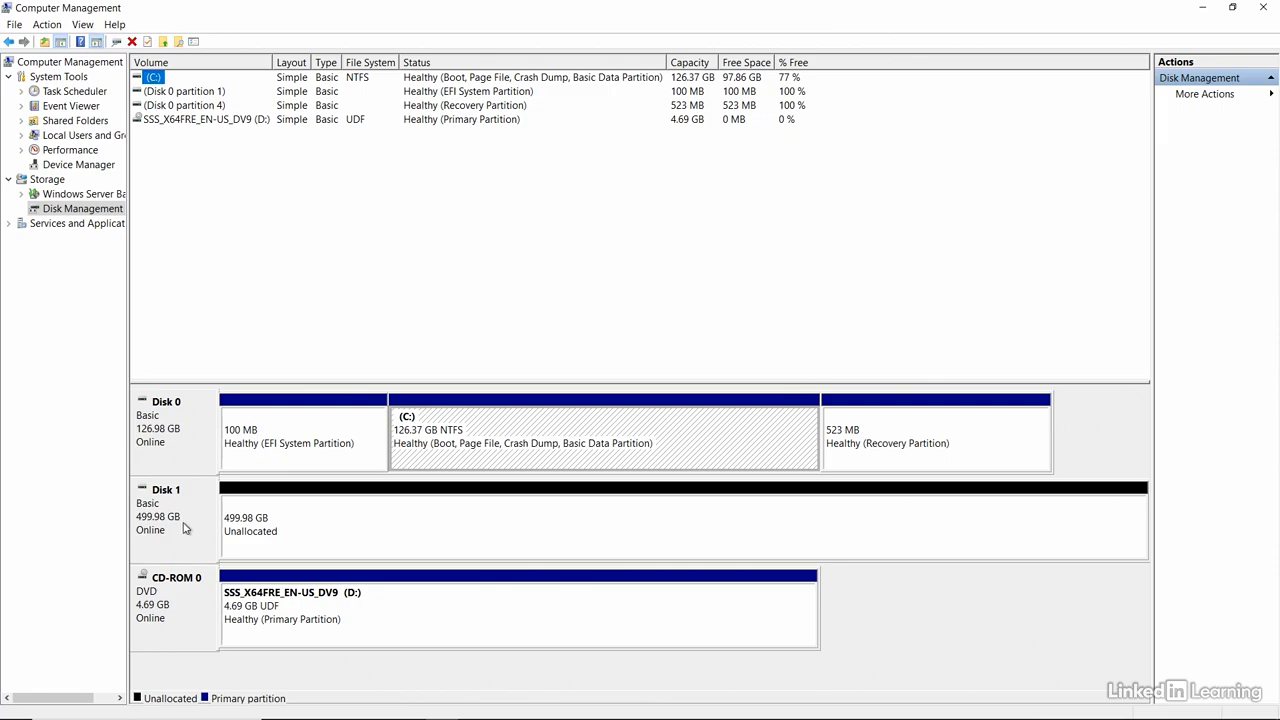
Create an NTFS simple volume using all unallocated space on Disk 1 with drive letter E, and close Computer Management
right_click(298, 519)
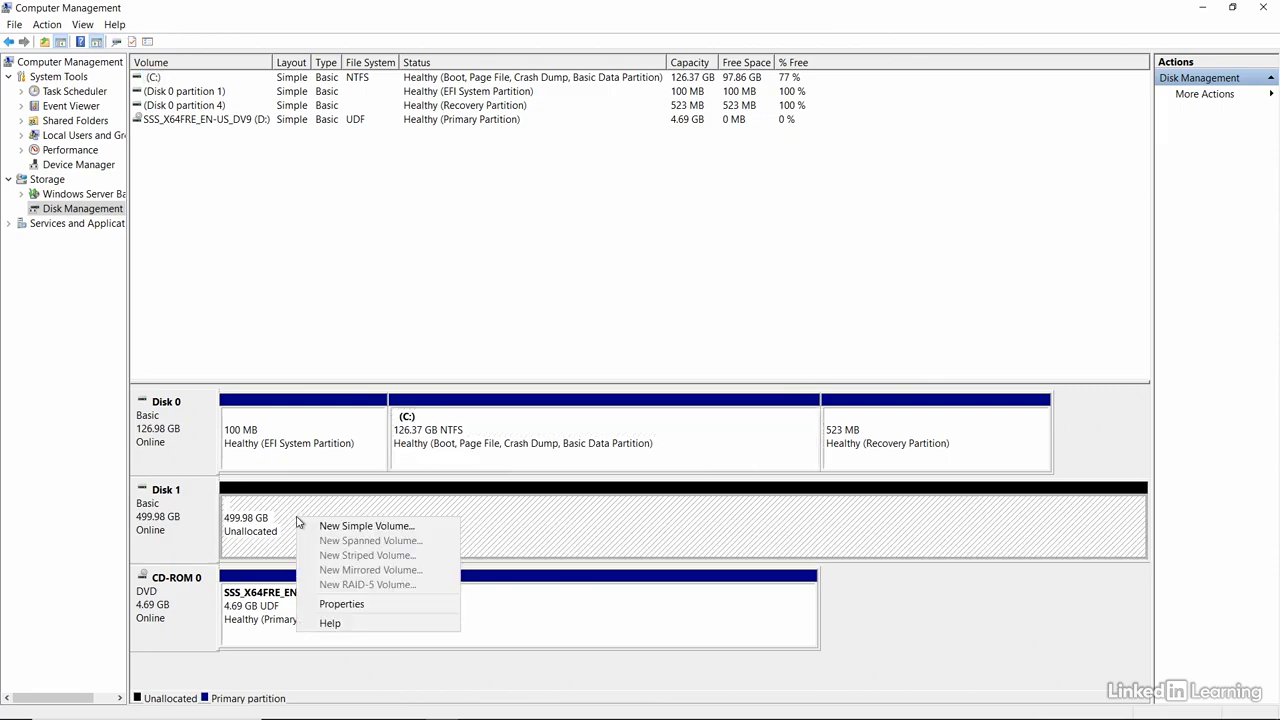
left_click(327, 532)
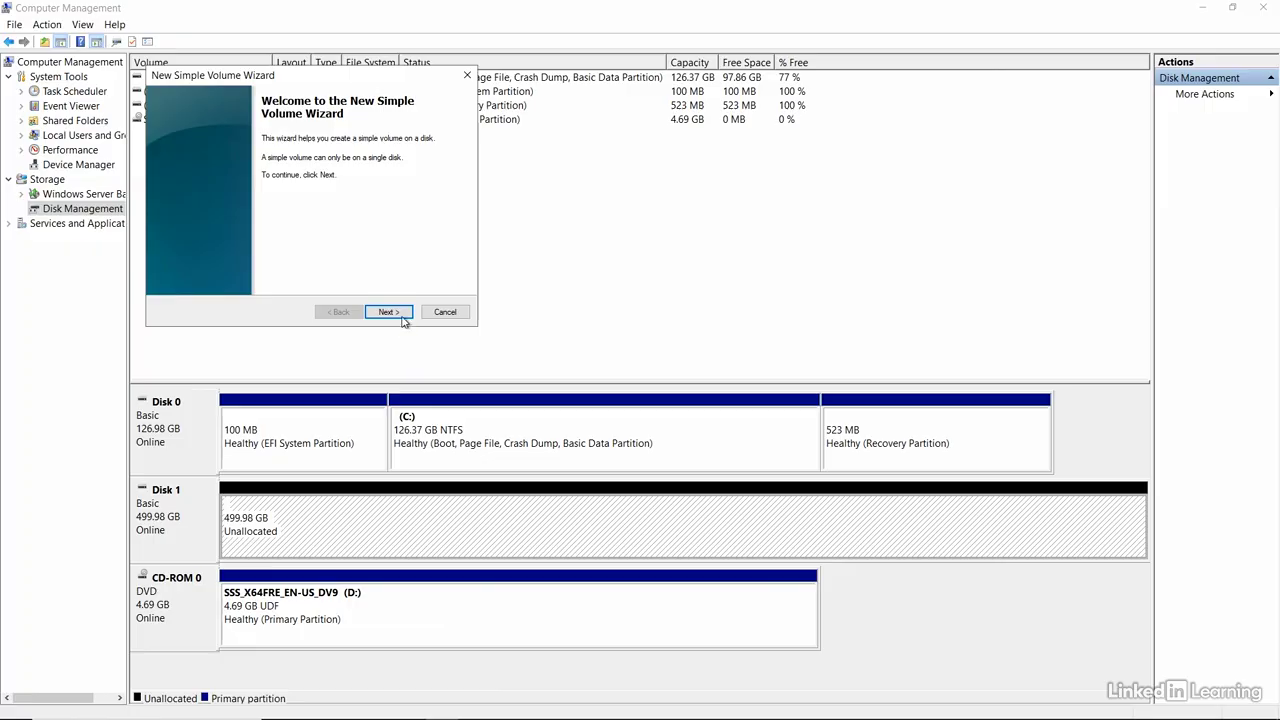
left_click(389, 312)
left_click(389, 312)
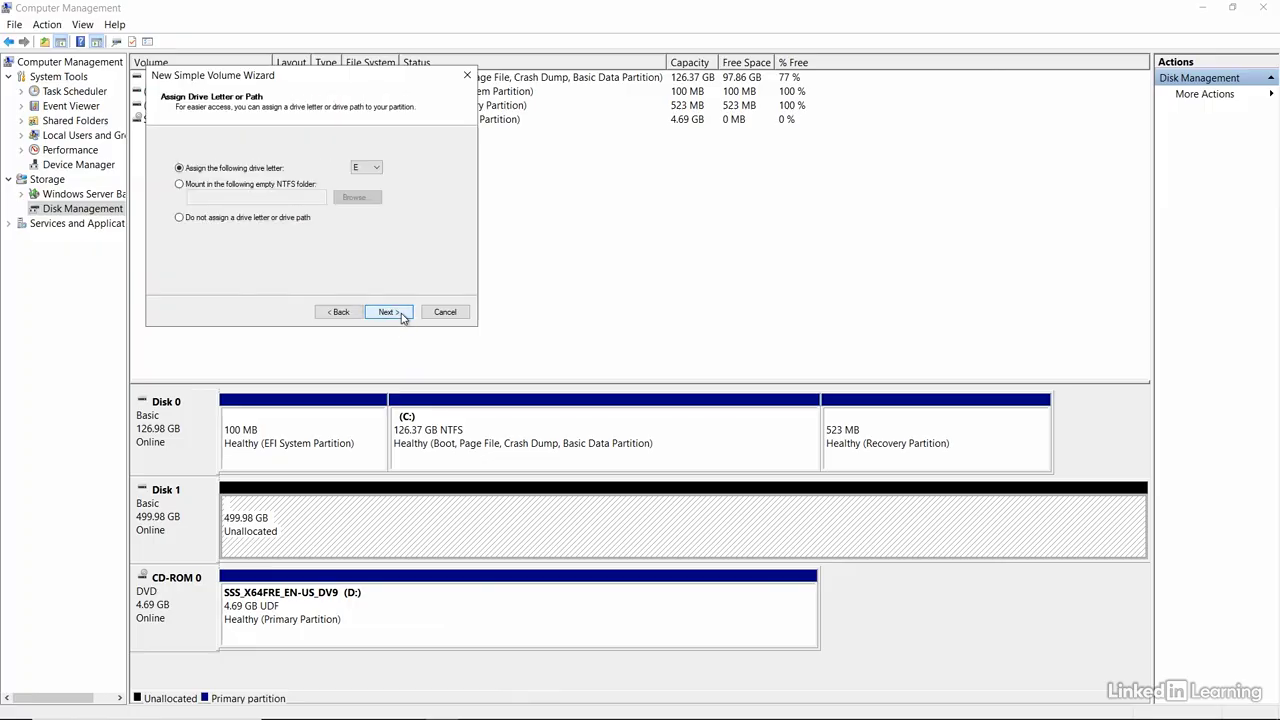
left_click(389, 312)
left_click(389, 312)
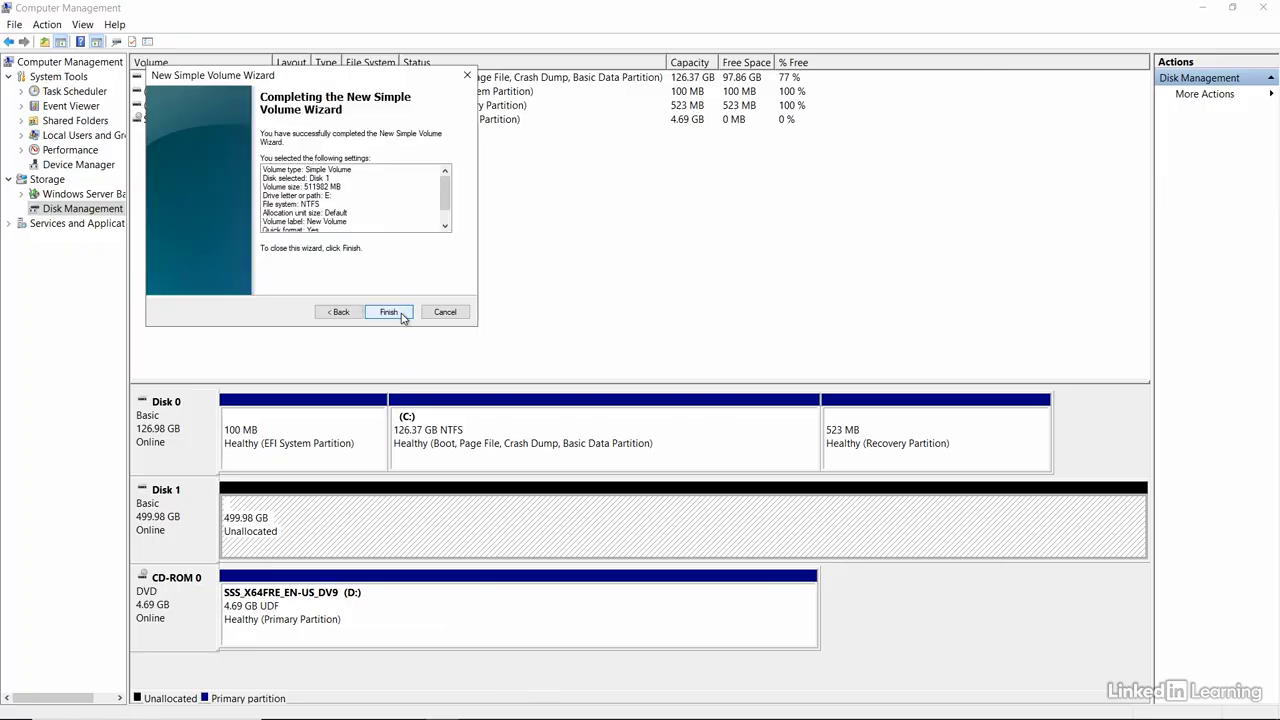
left_click(389, 312)
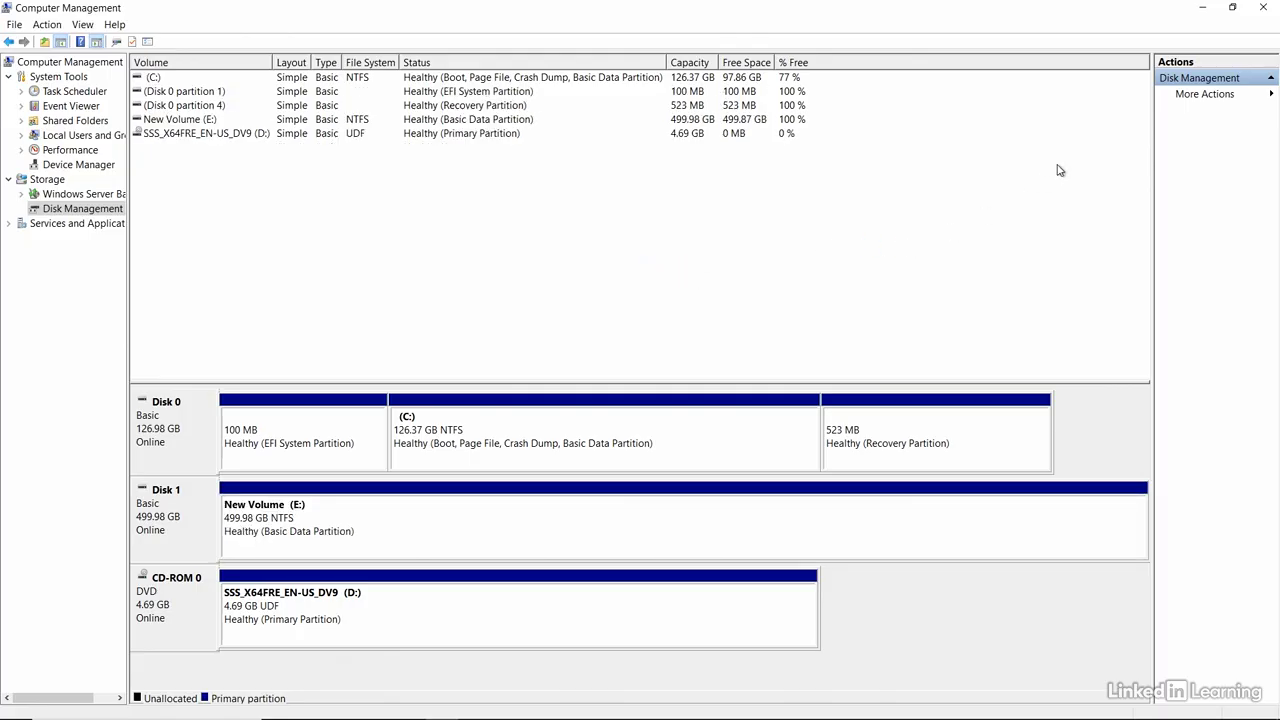
left_click(1262, 10)
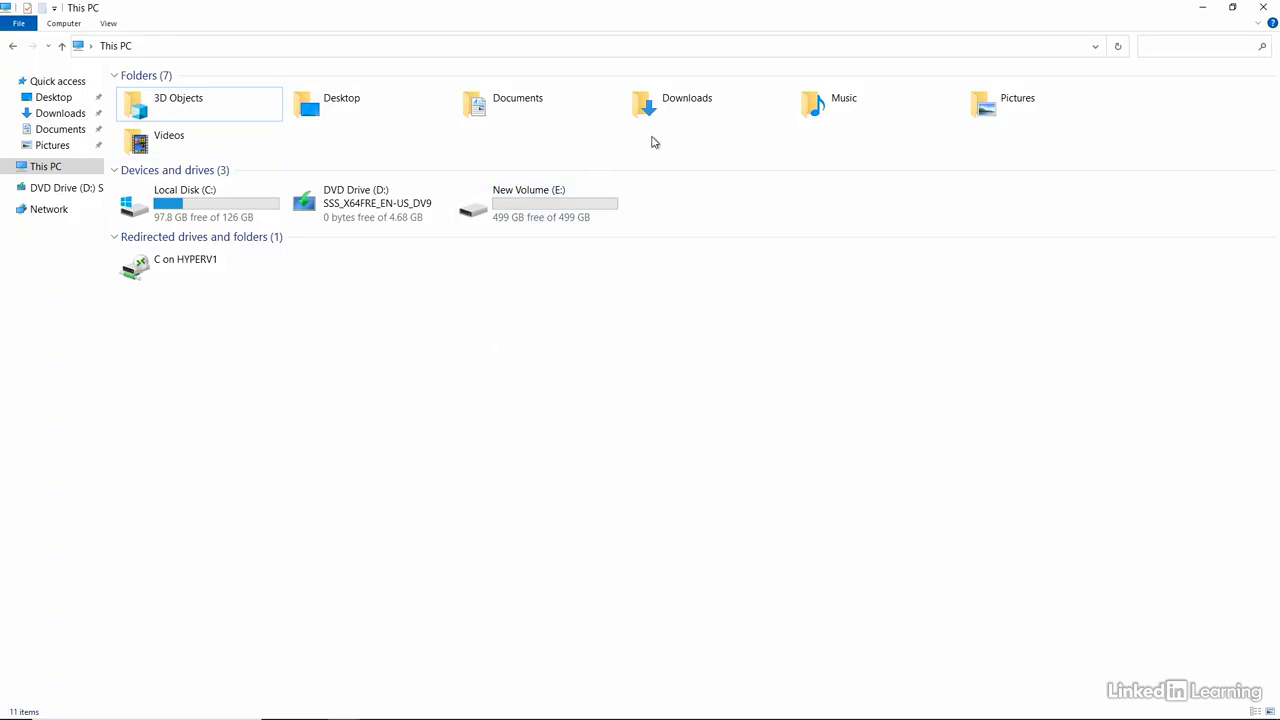
Extract the VeeamDataPlatformAdvanced_v12_20230209 archive in Downloads to the default destination folder
double_click(672, 110)
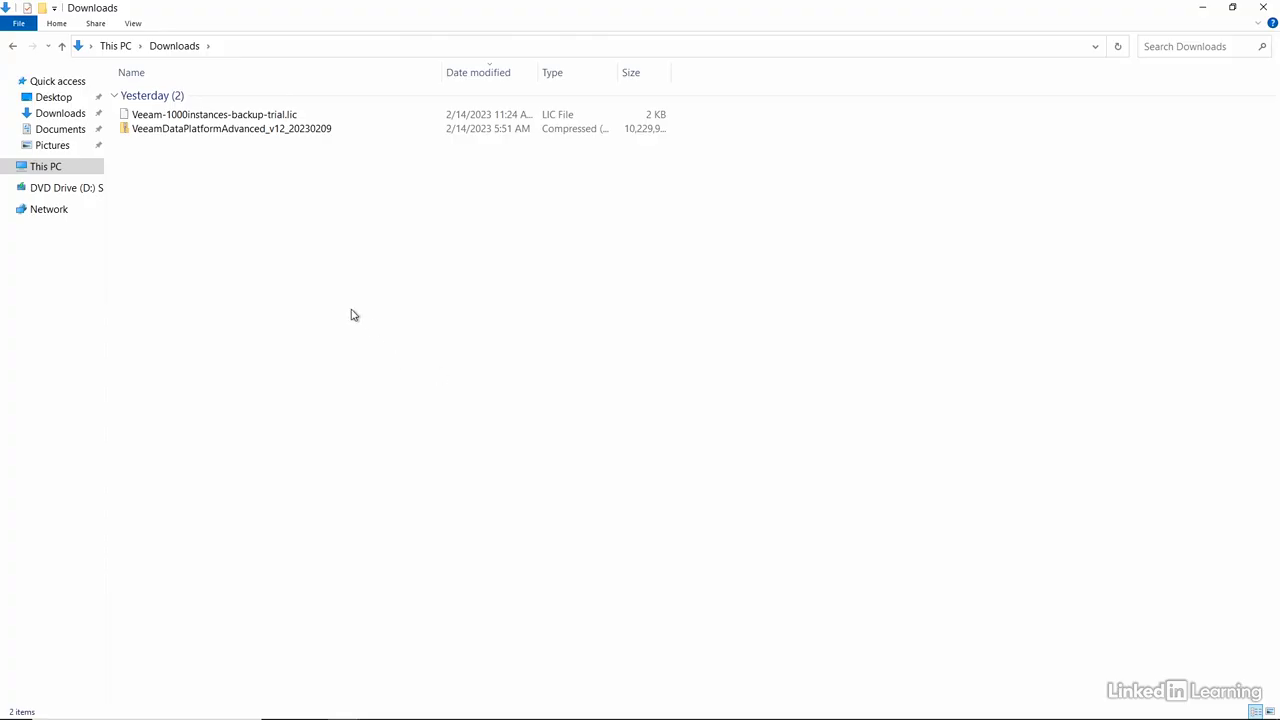
left_click(214, 132)
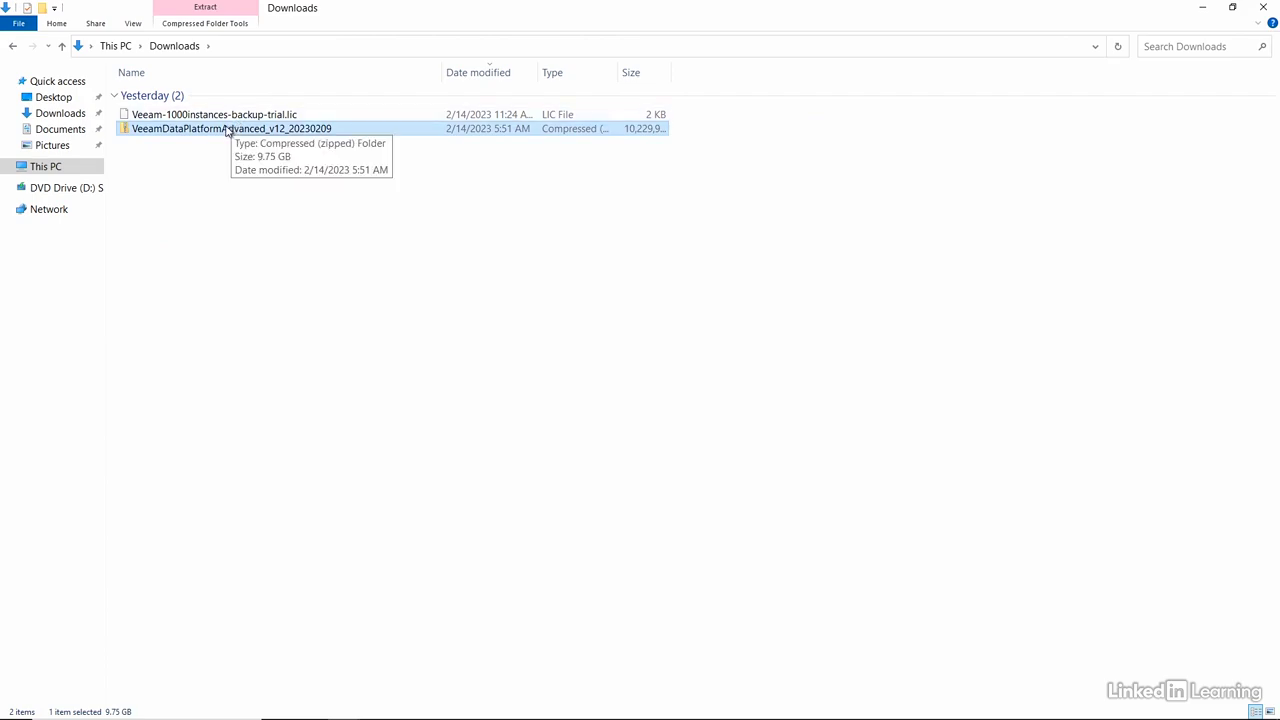
right_click(227, 131)
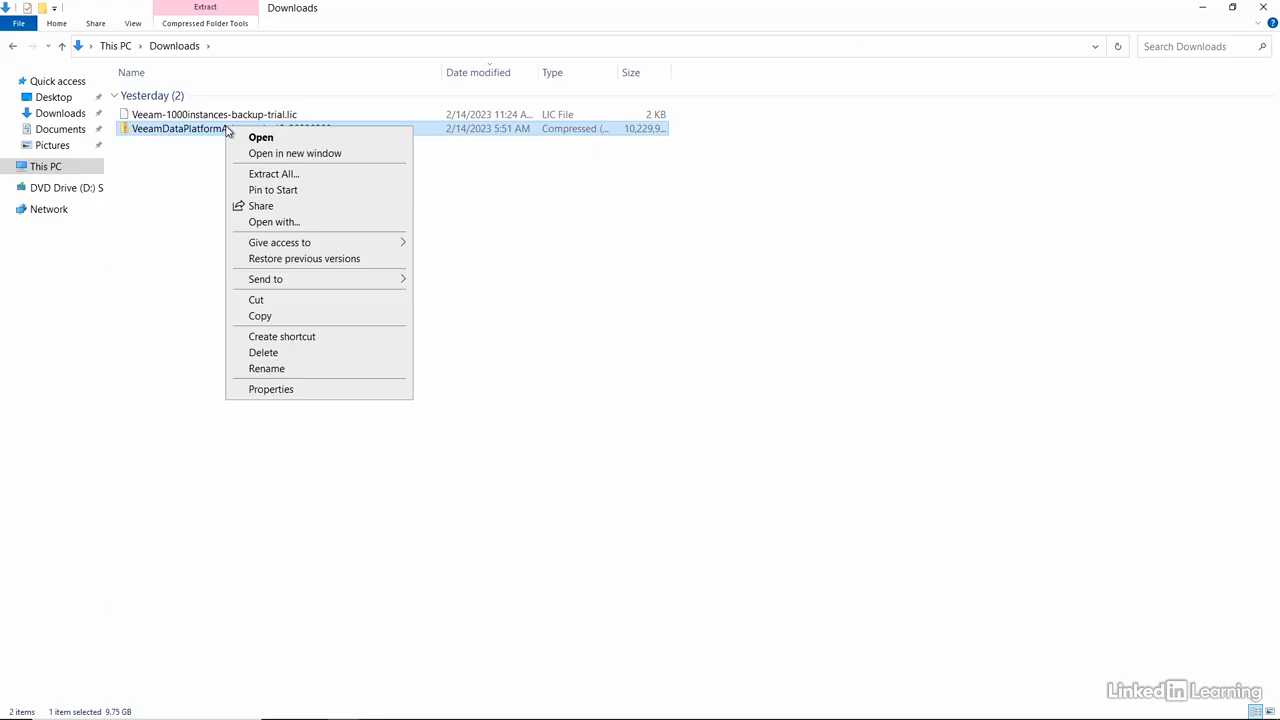
left_click(285, 179)
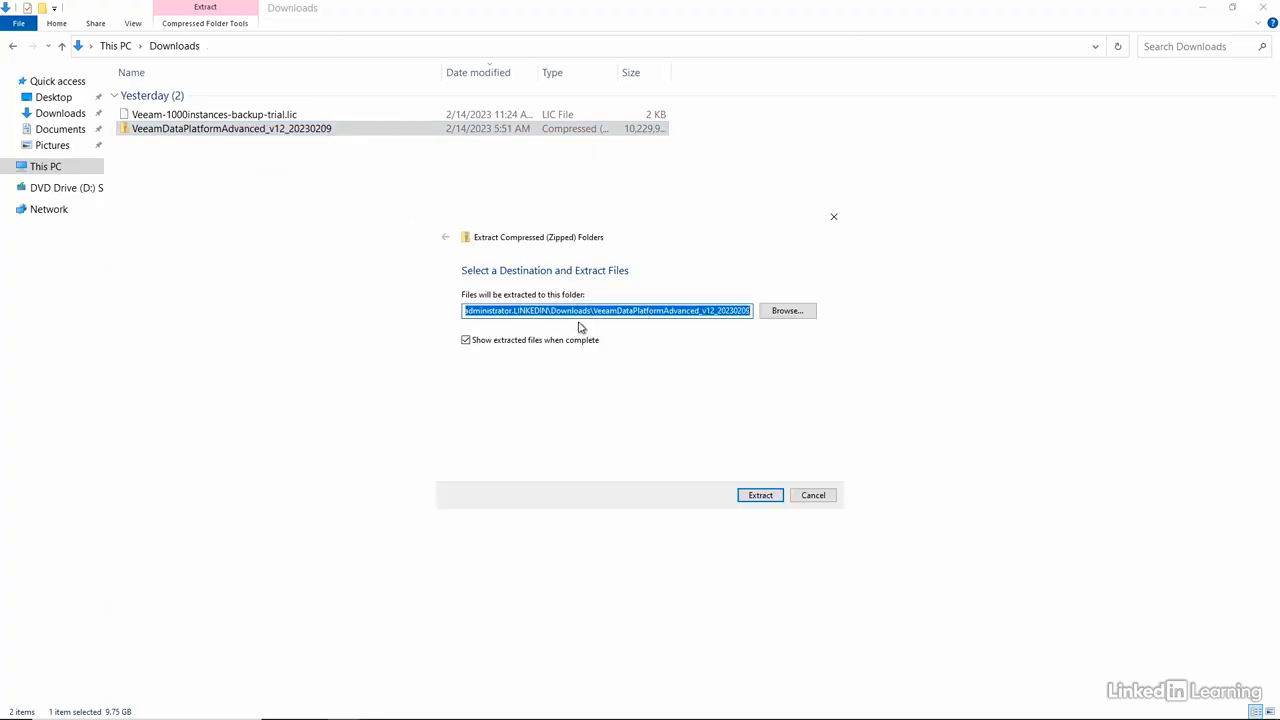
left_click(754, 496)
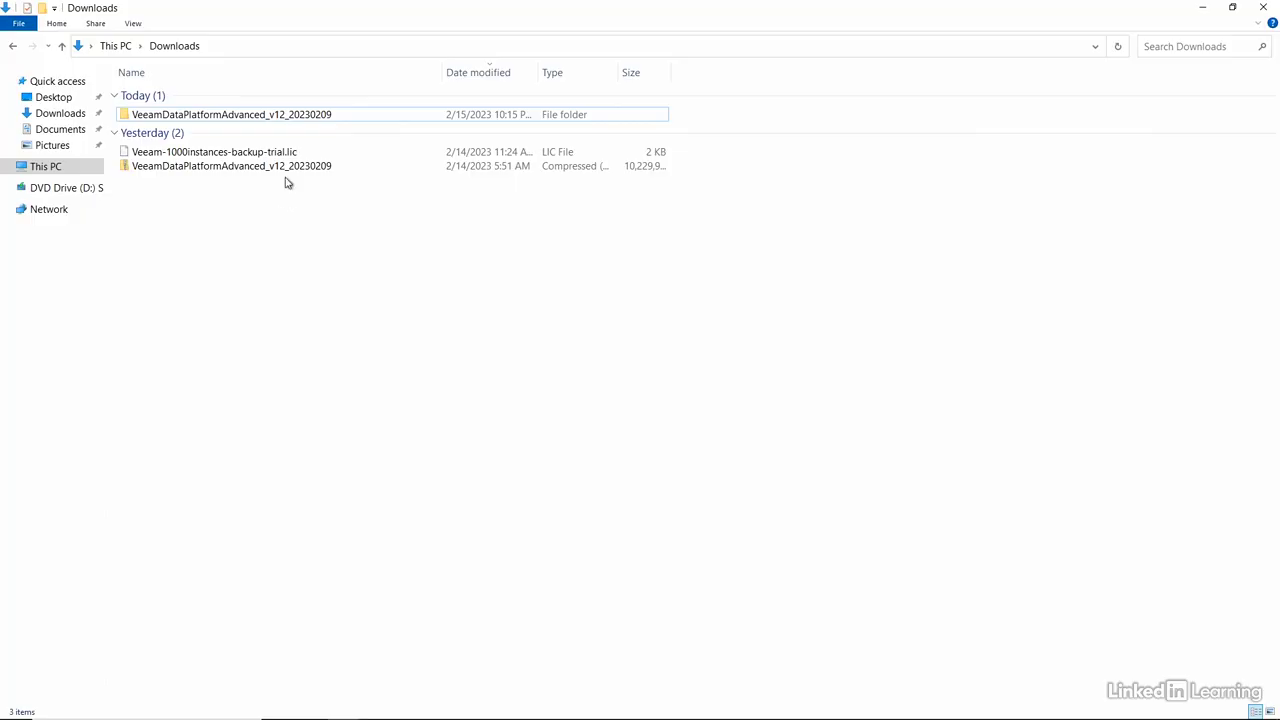
Check the size and contents in the properties of the extracted VeeamDataPlatformAdvanced_v12_20230209 folder
left_click(277, 116)
right_click(277, 117)
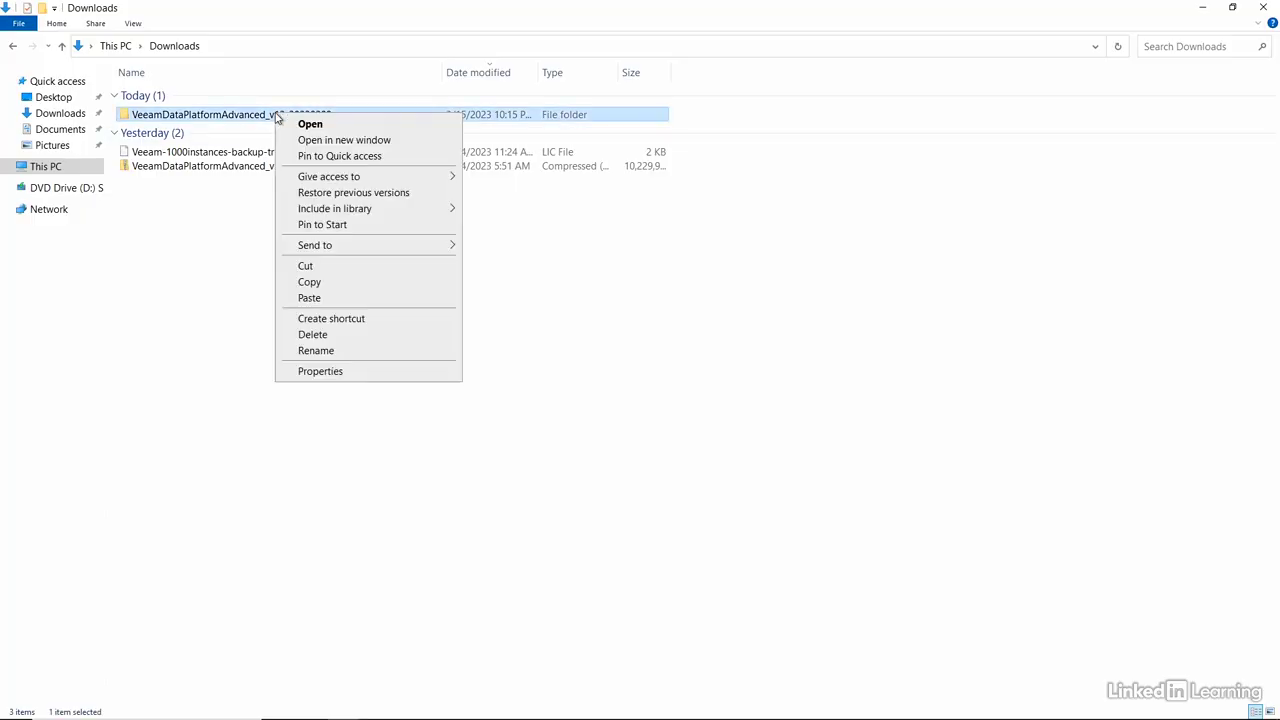
left_click(312, 374)
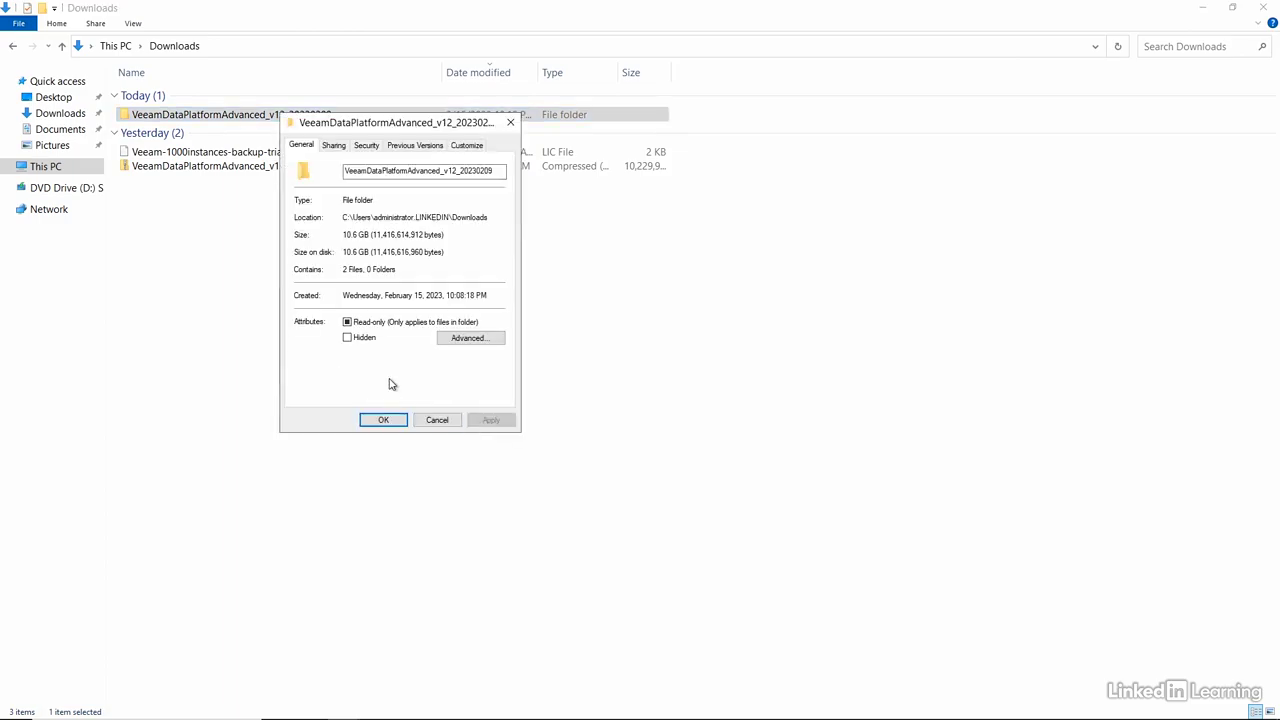
left_click(436, 421)
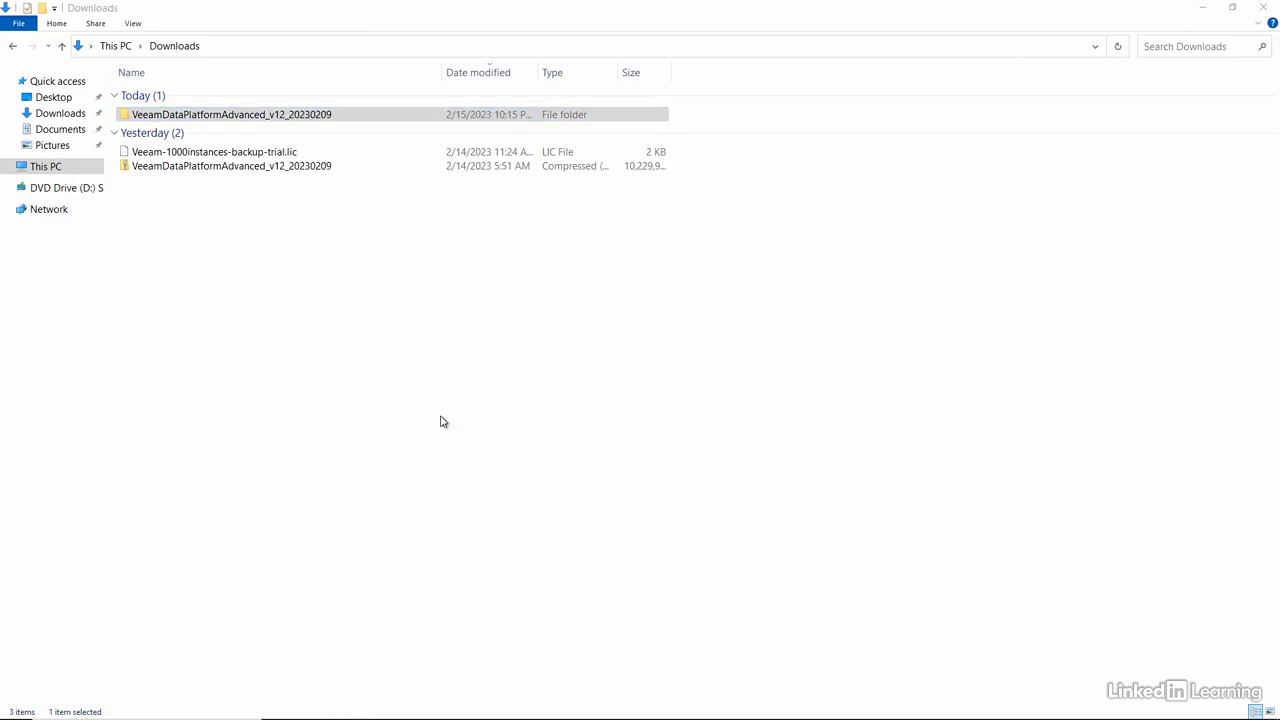
Permanently delete the VeeamDataPlatformAdvanced_v12_20230209 compressed archive from Downloads
left_click(249, 167)
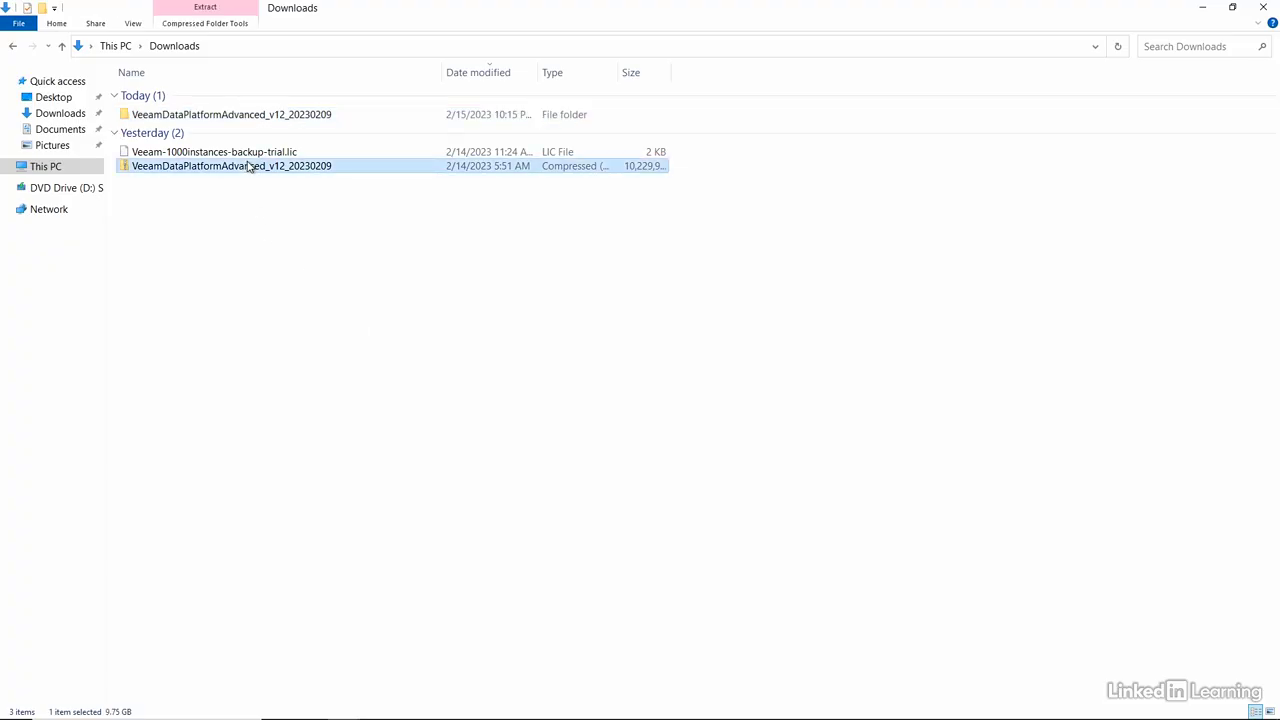
key("Delete")
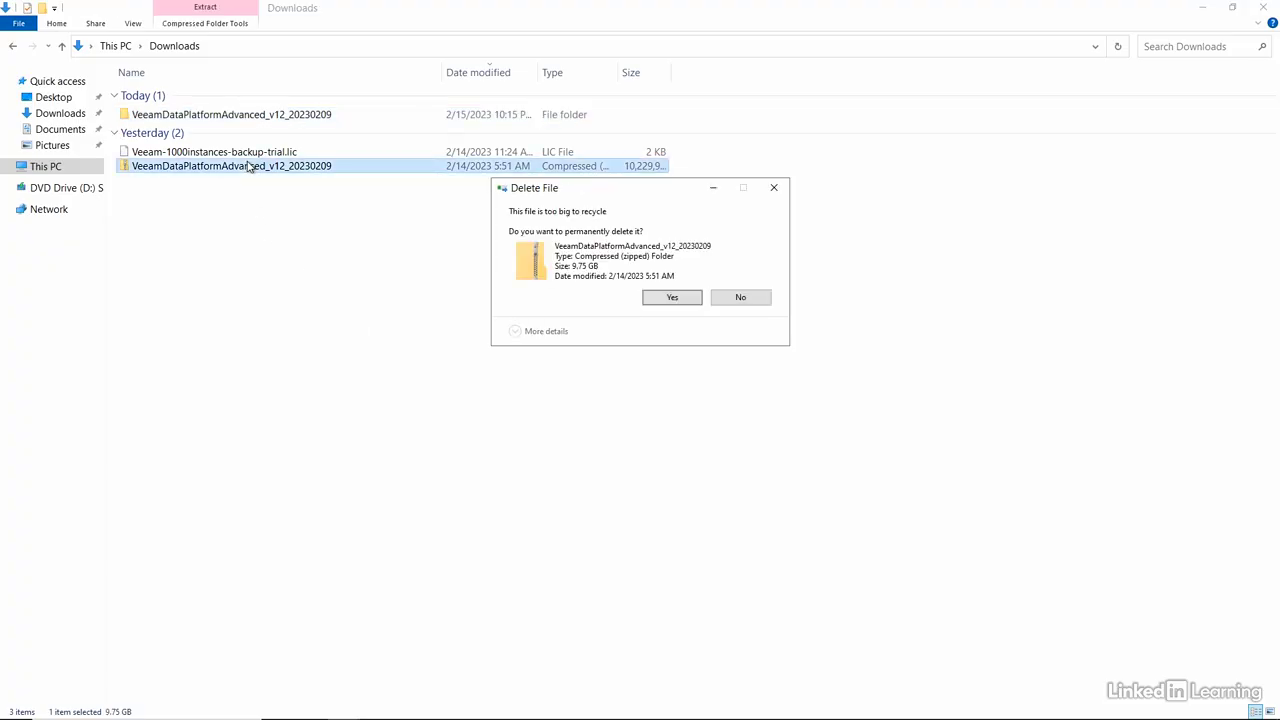
left_click(674, 298)
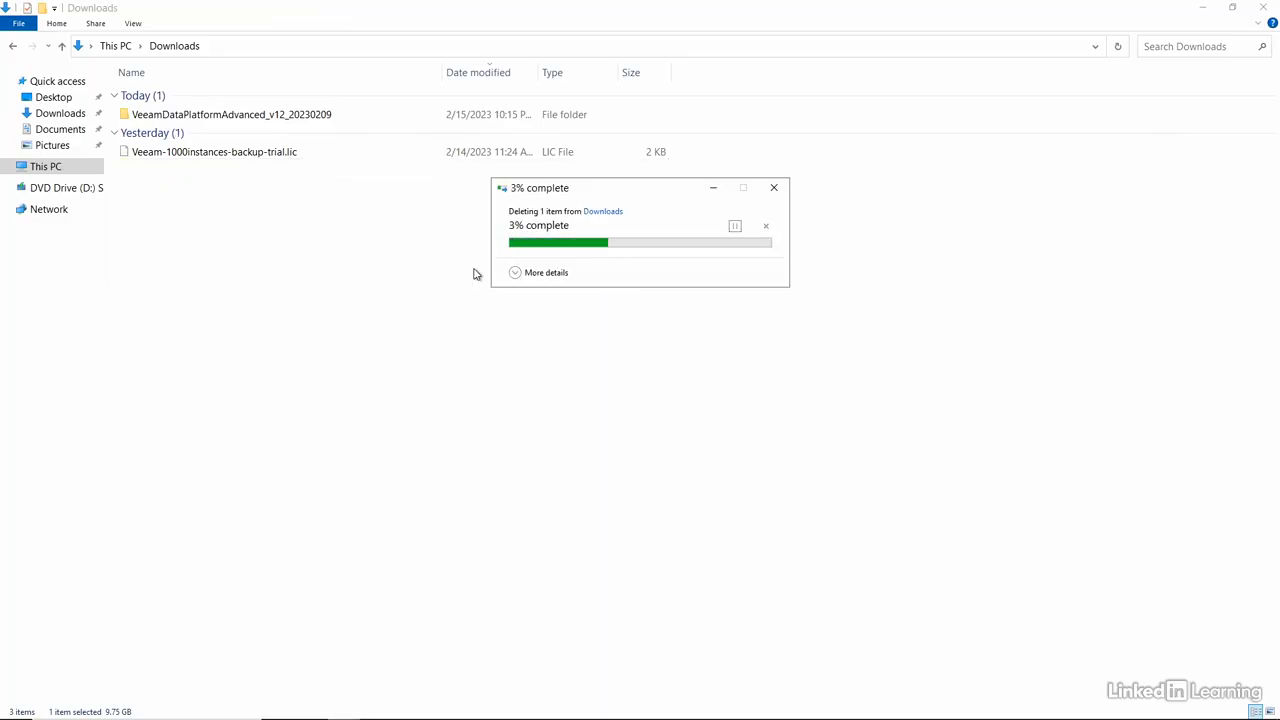
Mount the VeeamBackup&Replication_12.0.0.1420_20230209 disc image from the extracted folder, allowing the file to open
double_click(262, 115)
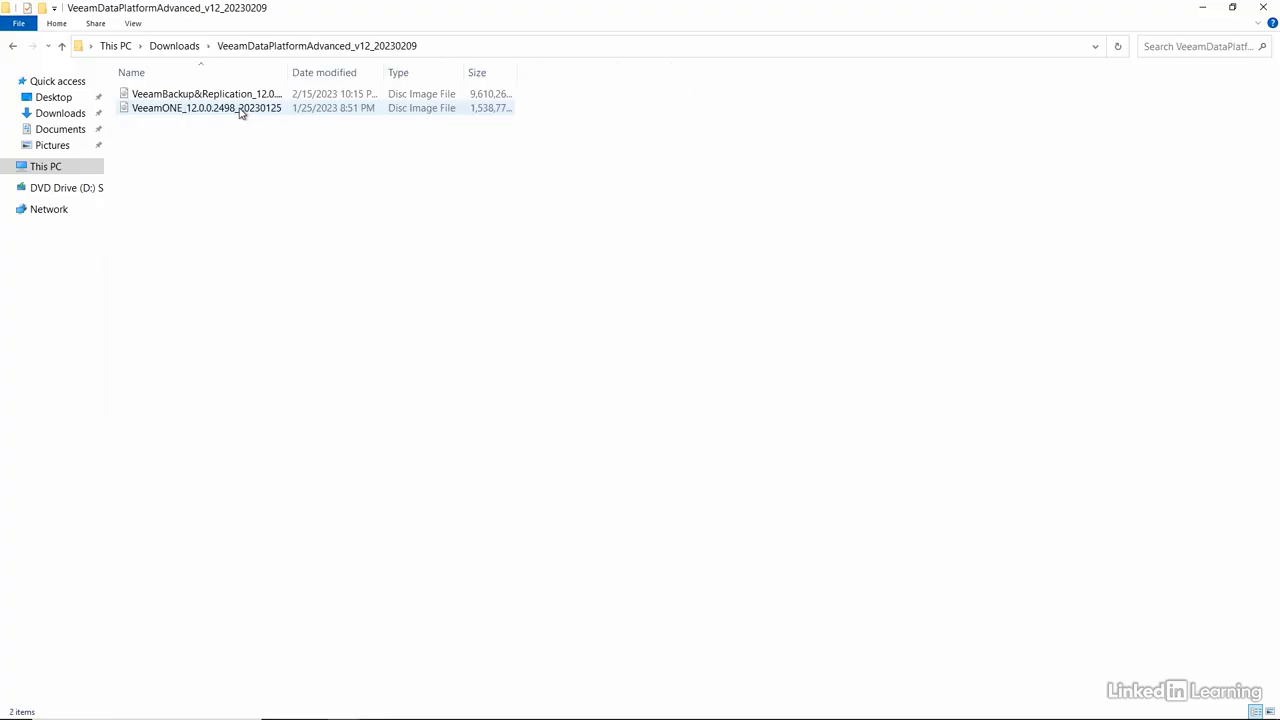
left_click_drag(288, 72, 405, 73)
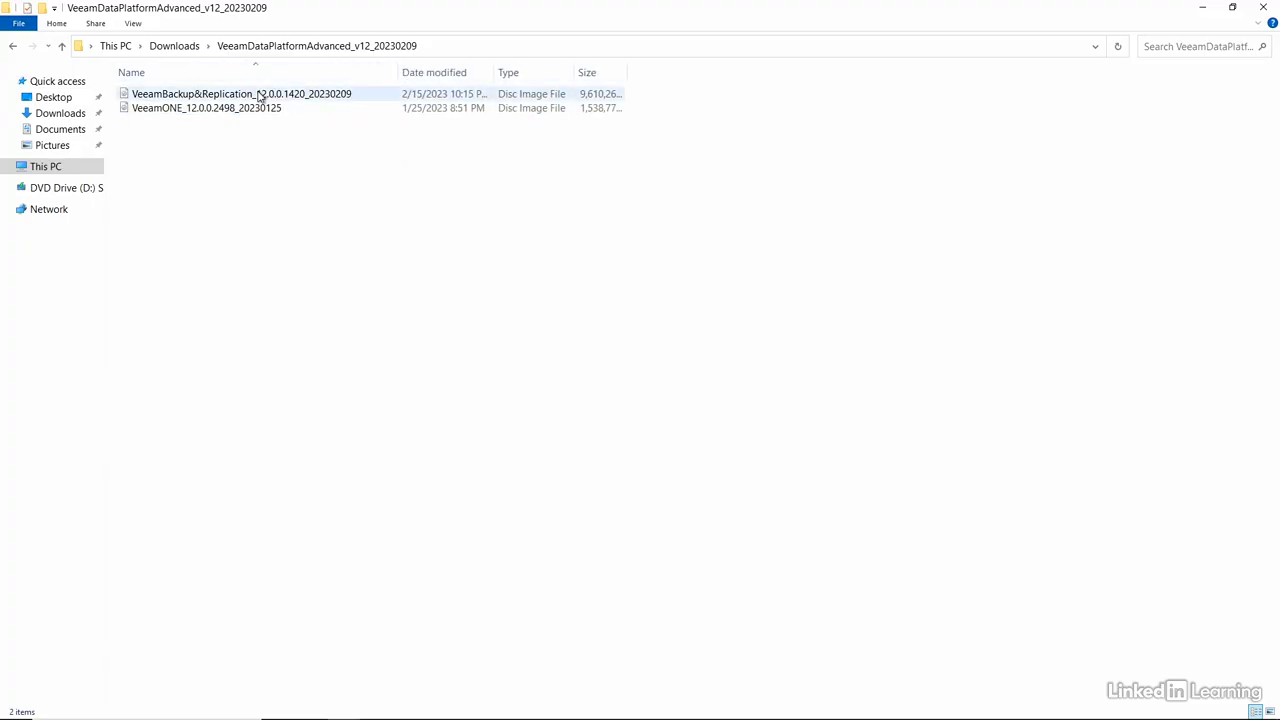
left_click(259, 95)
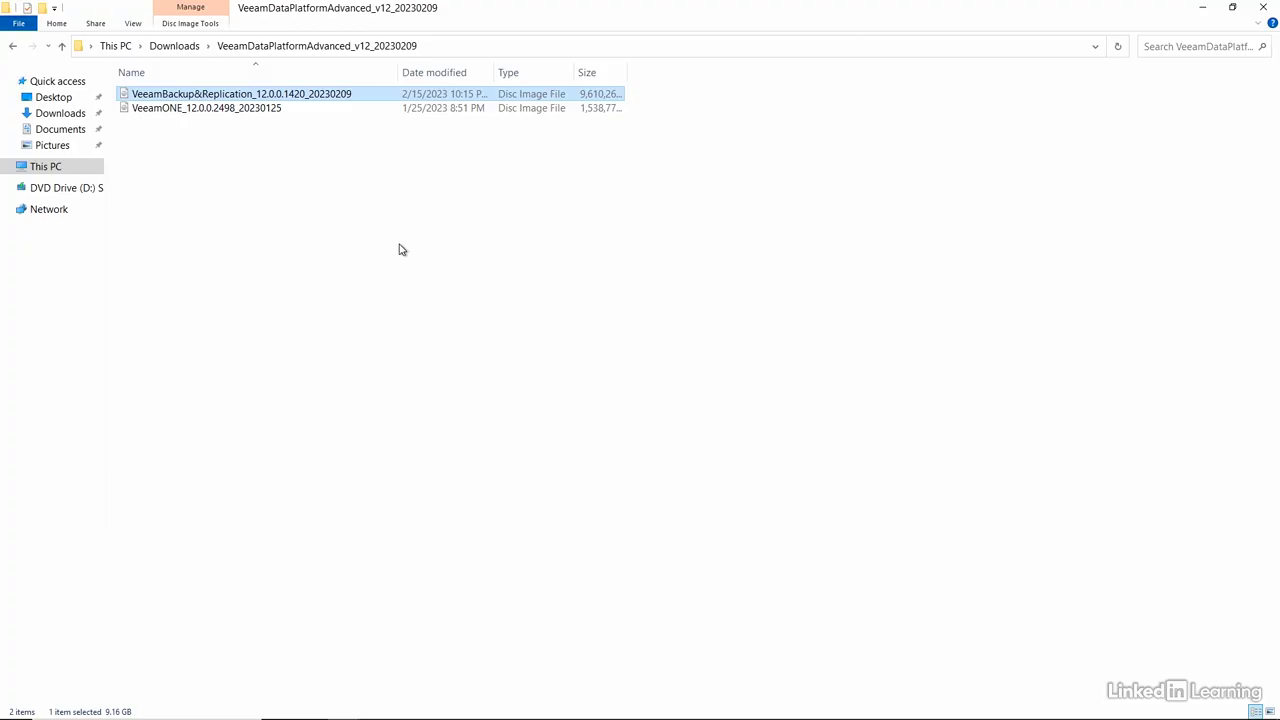
left_click(220, 112)
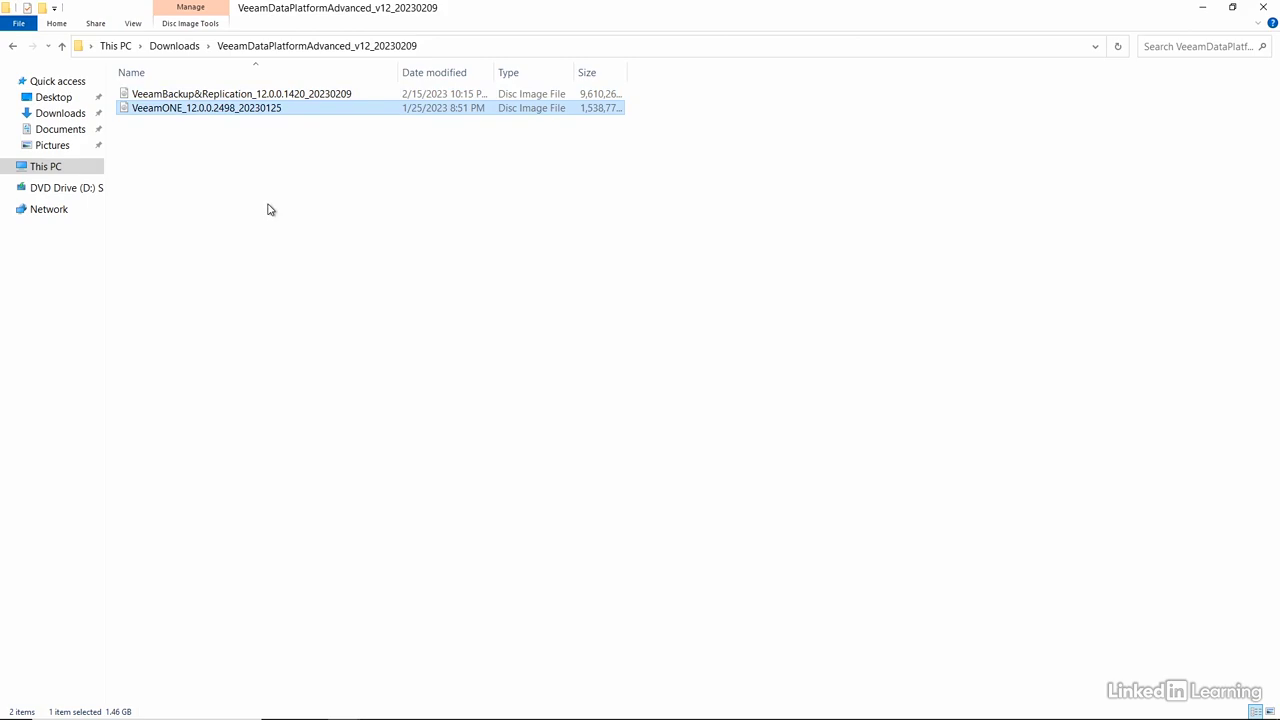
left_click(316, 95)
right_click(316, 95)
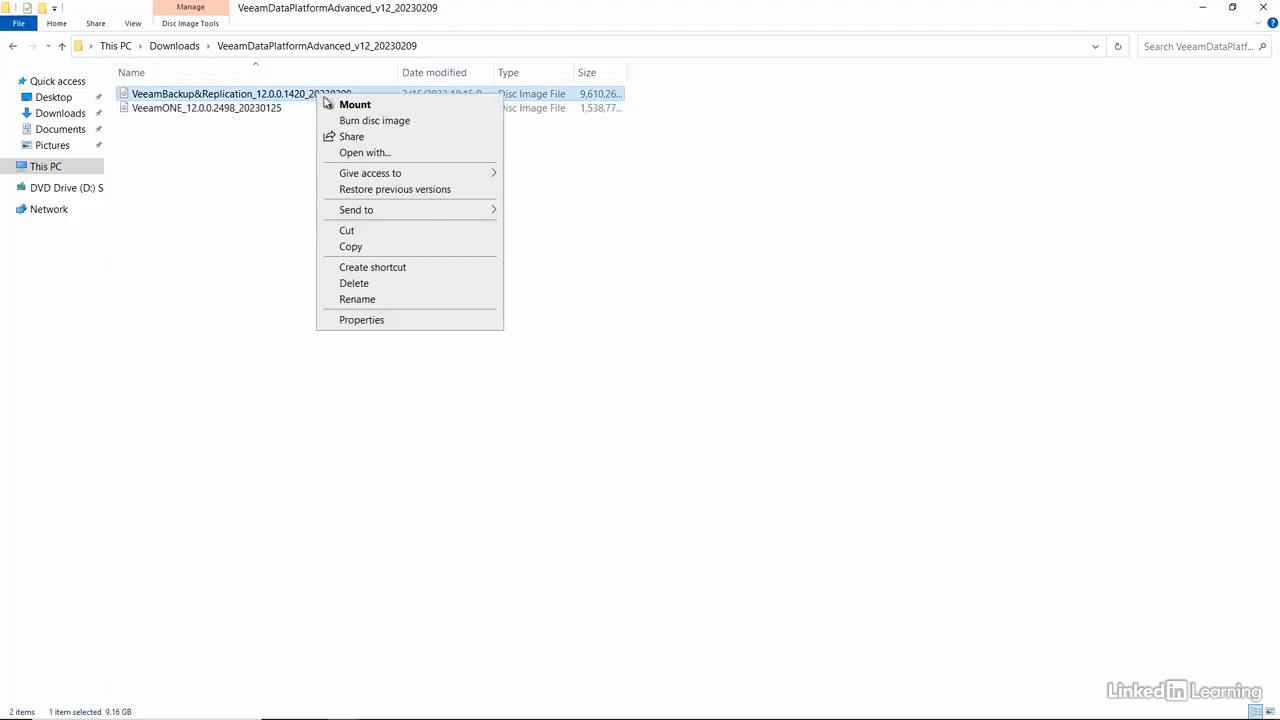
left_click(340, 104)
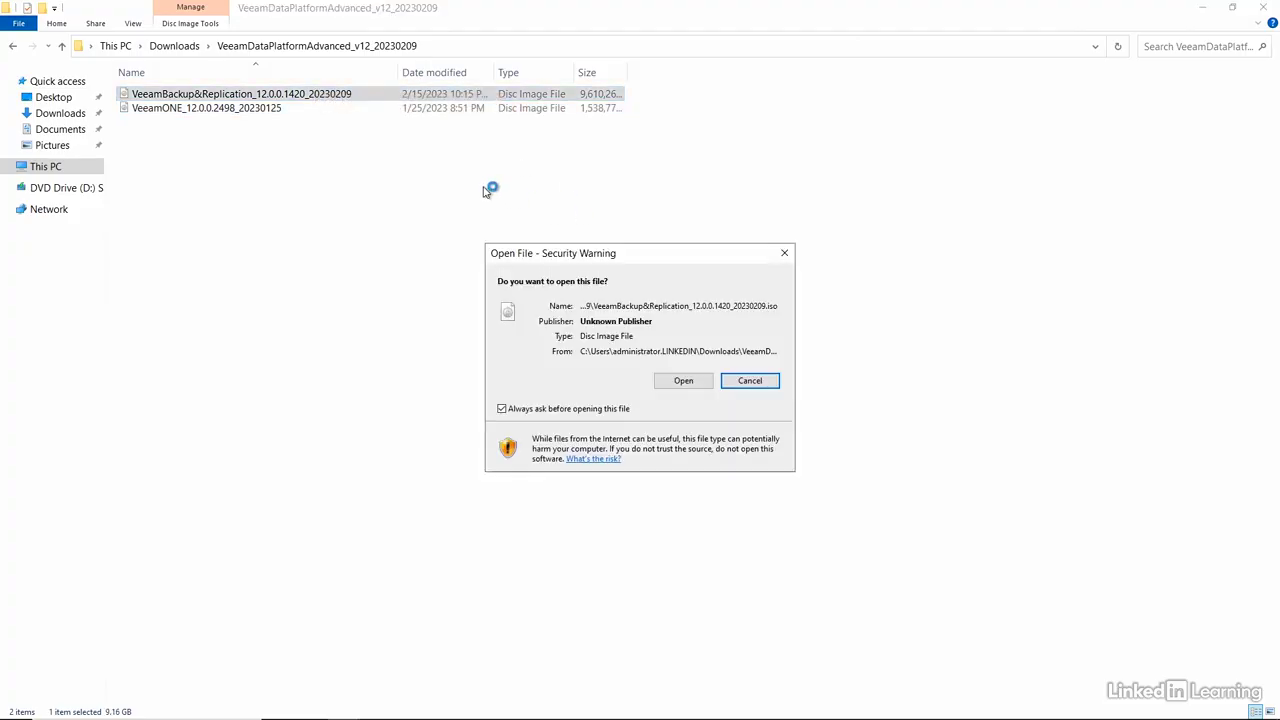
left_click(676, 381)
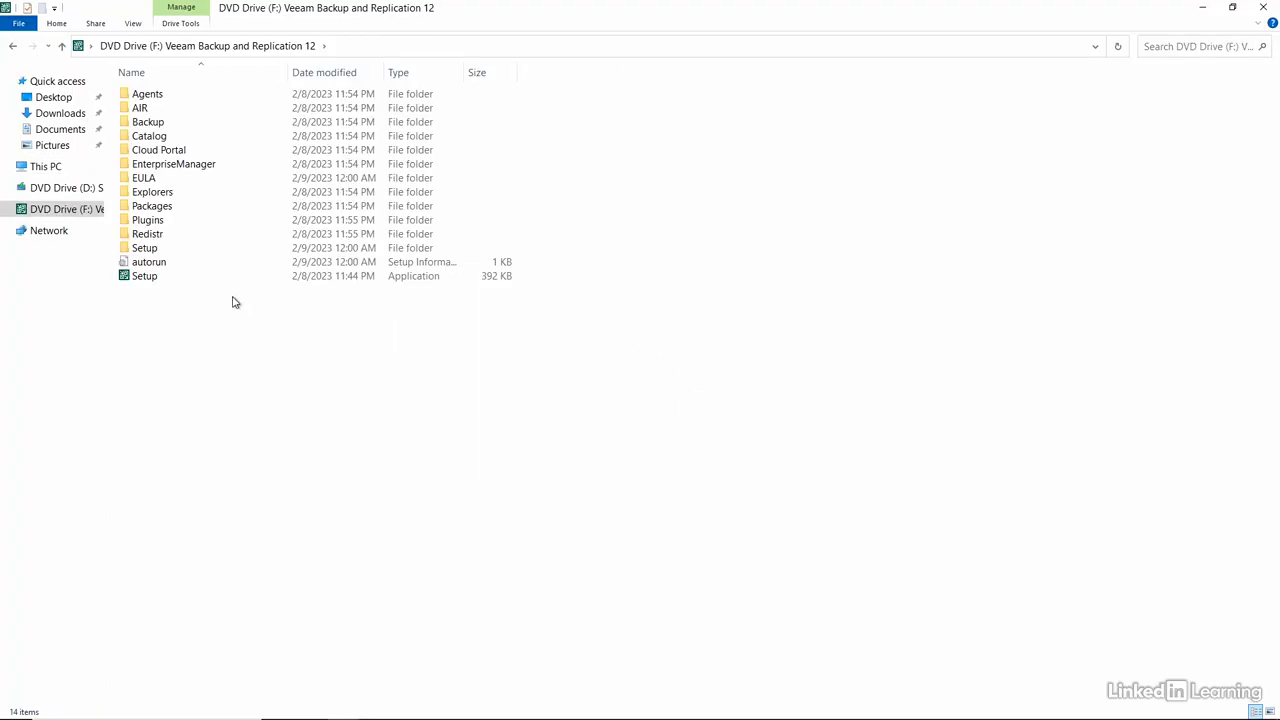
Run Setup from the mounted disc, choose to install Veeam Backup & Replication, and accept the license agreements
double_click(157, 277)
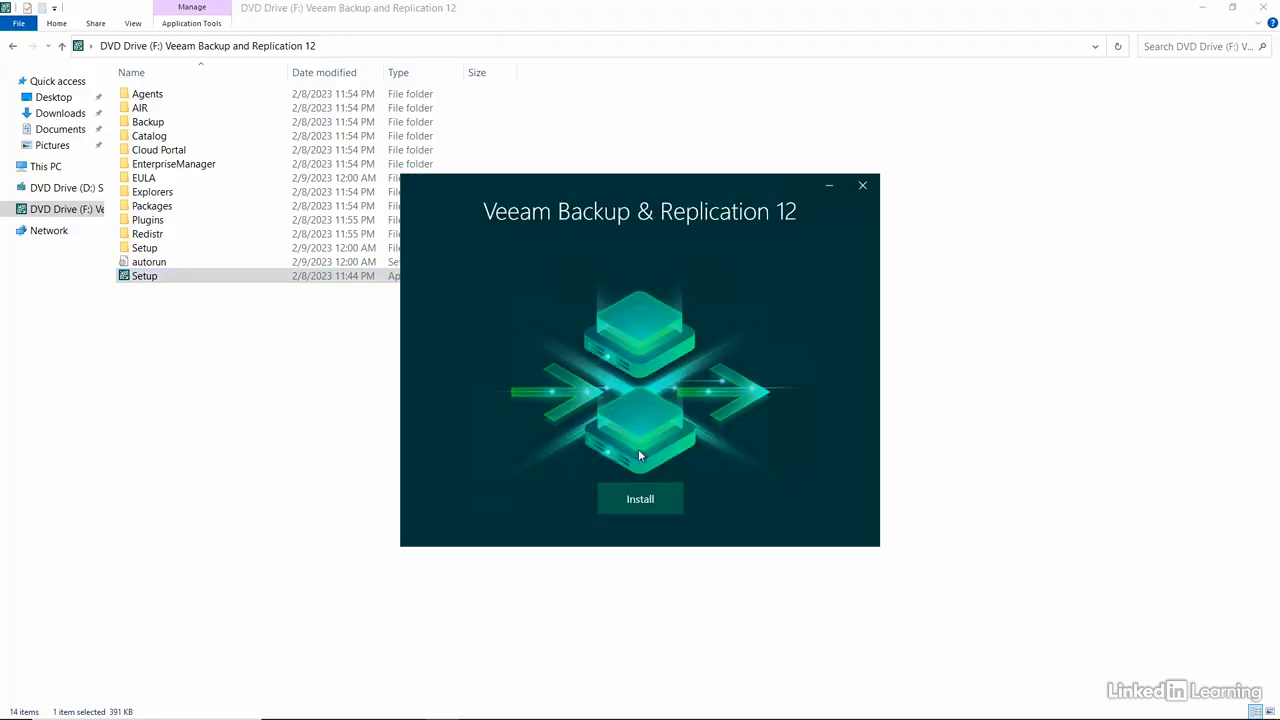
left_click(638, 495)
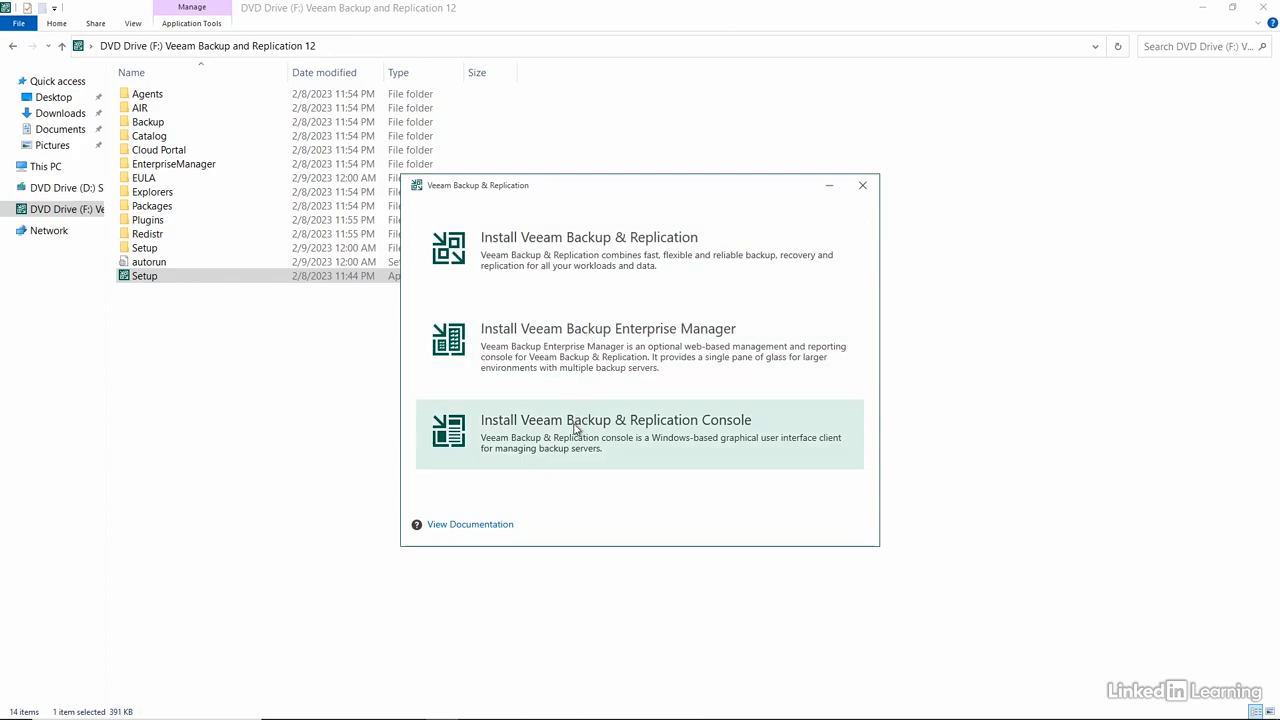
left_click(609, 254)
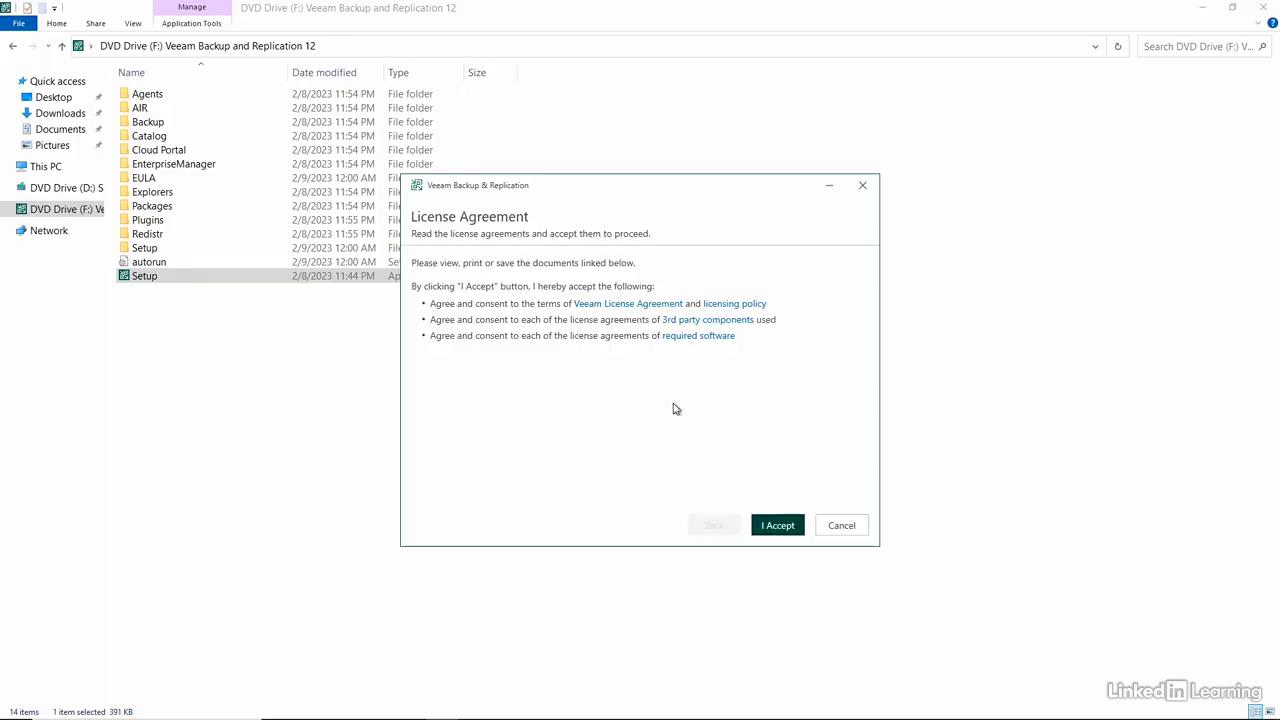
left_click(762, 525)
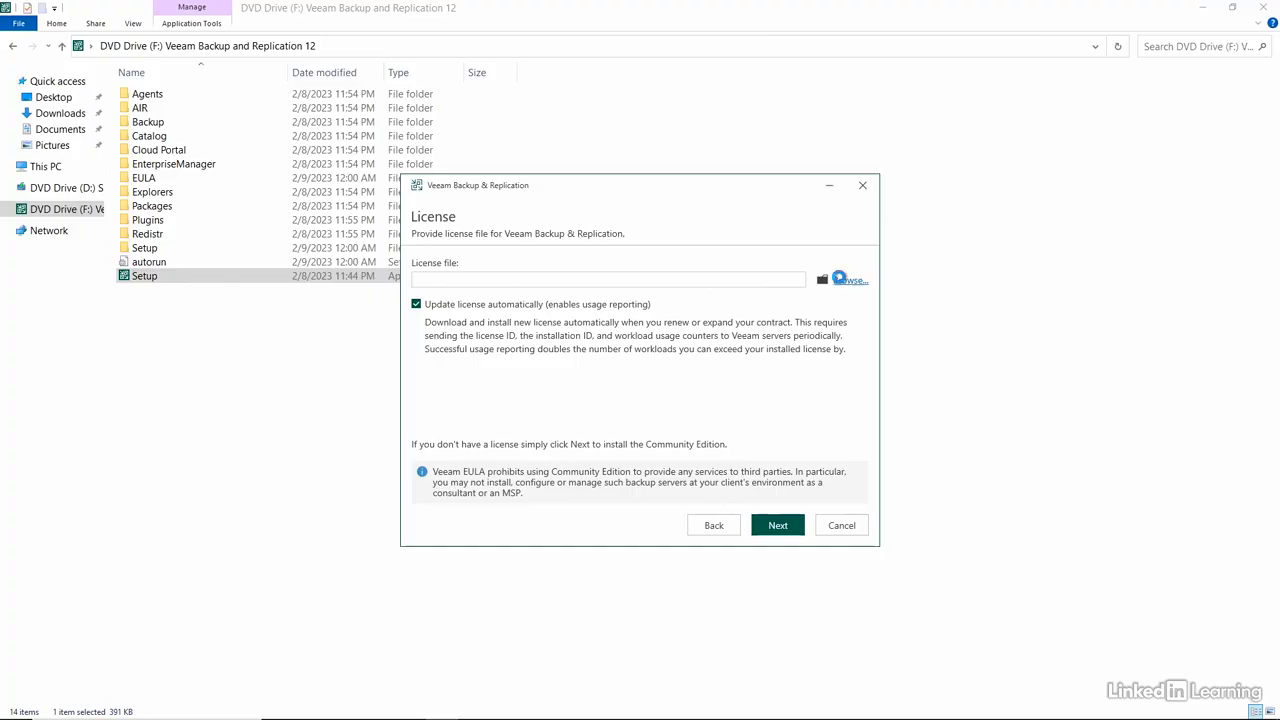
Provide the Veeam-1000instances-backup-trial.lic file from the Downloads folder as the license for Veeam Backup & Replication
left_click(714, 284)
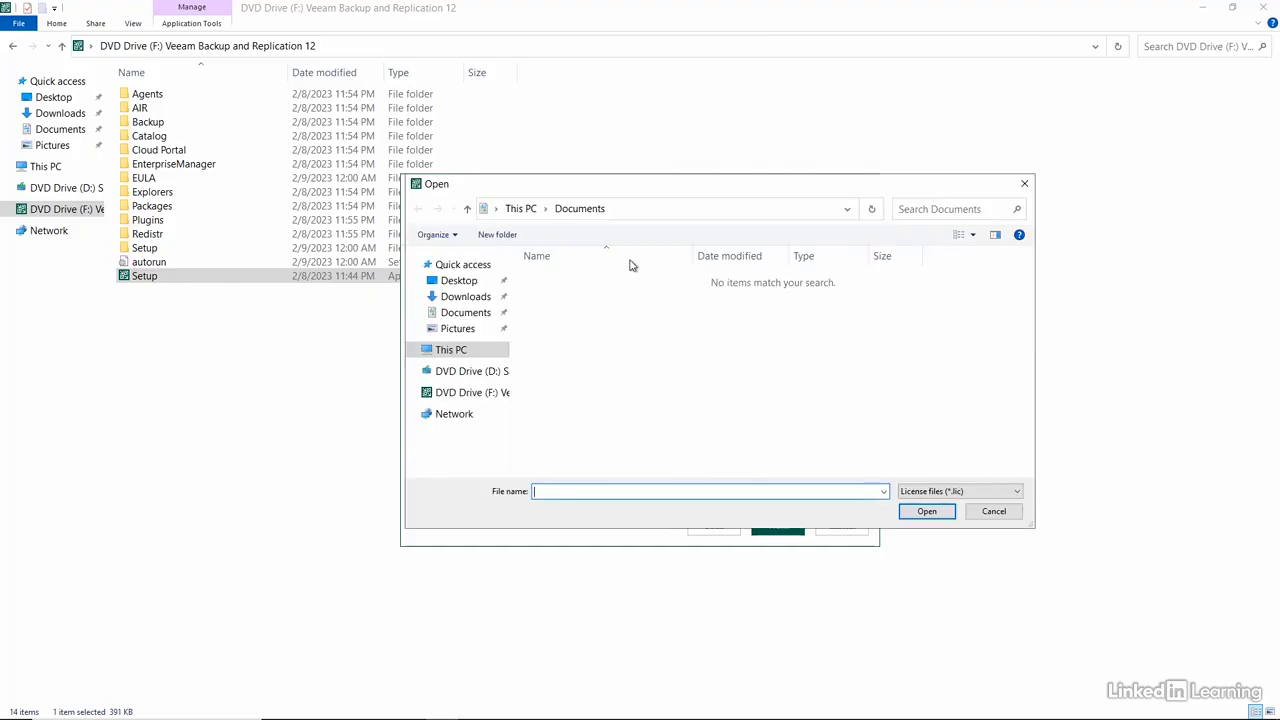
left_click(466, 297)
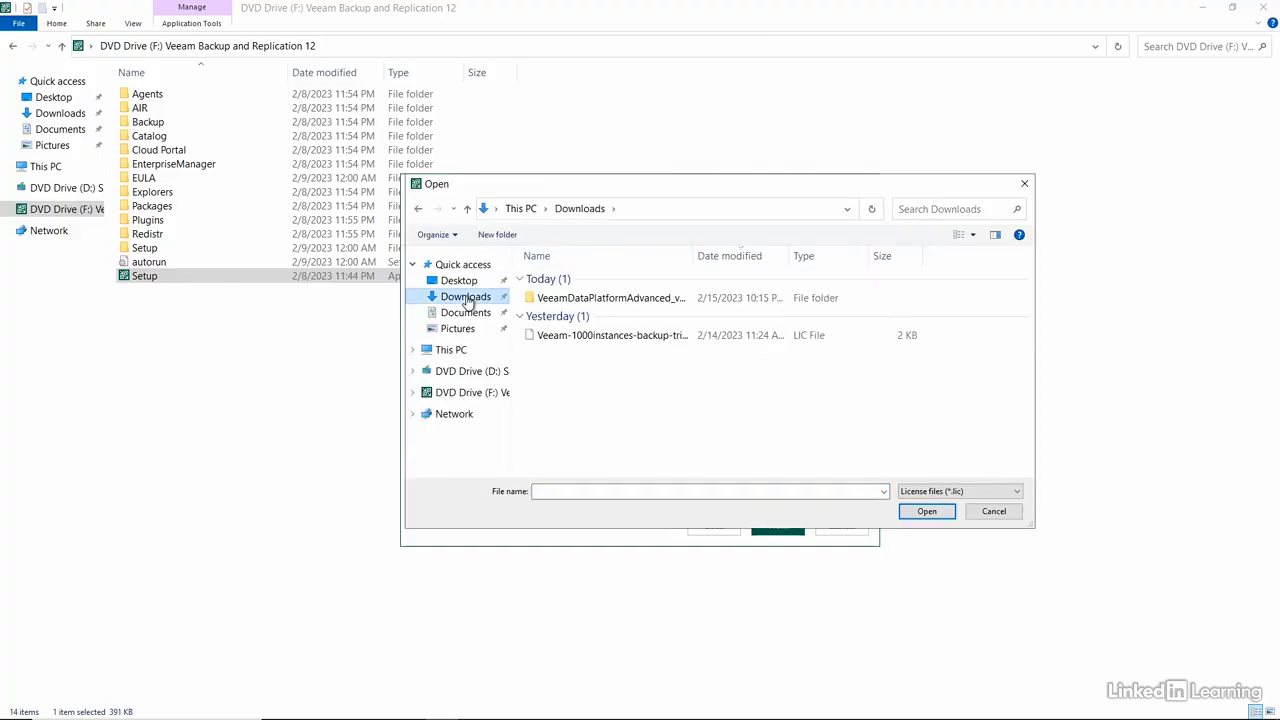
double_click(574, 335)
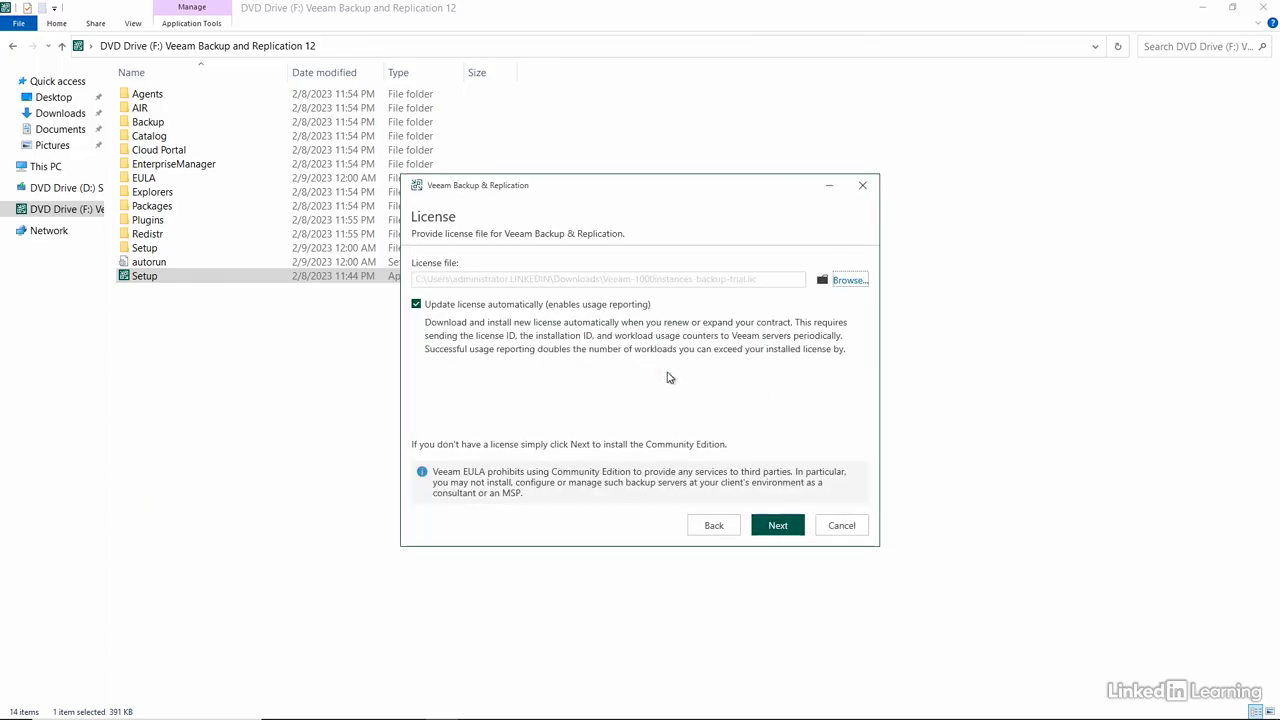
Install Veeam Backup & Replication 12 with the default settings and finish the setup
left_click(772, 523)
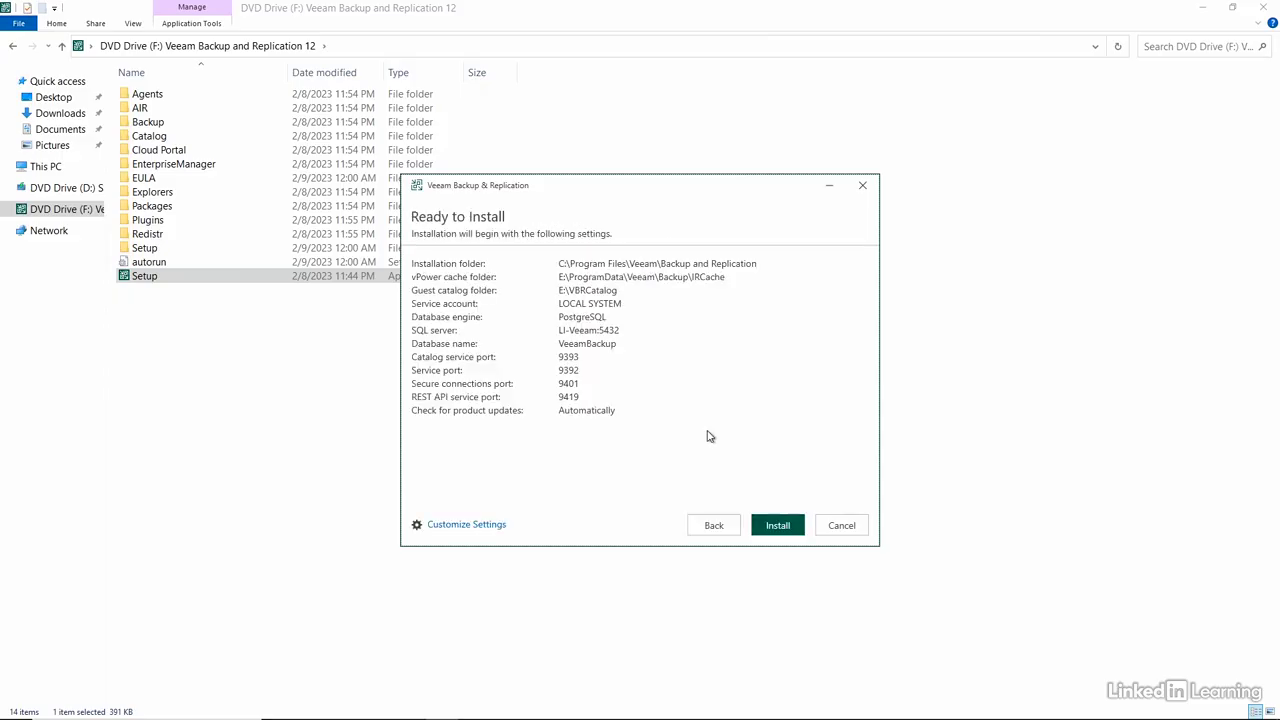
left_click(778, 525)
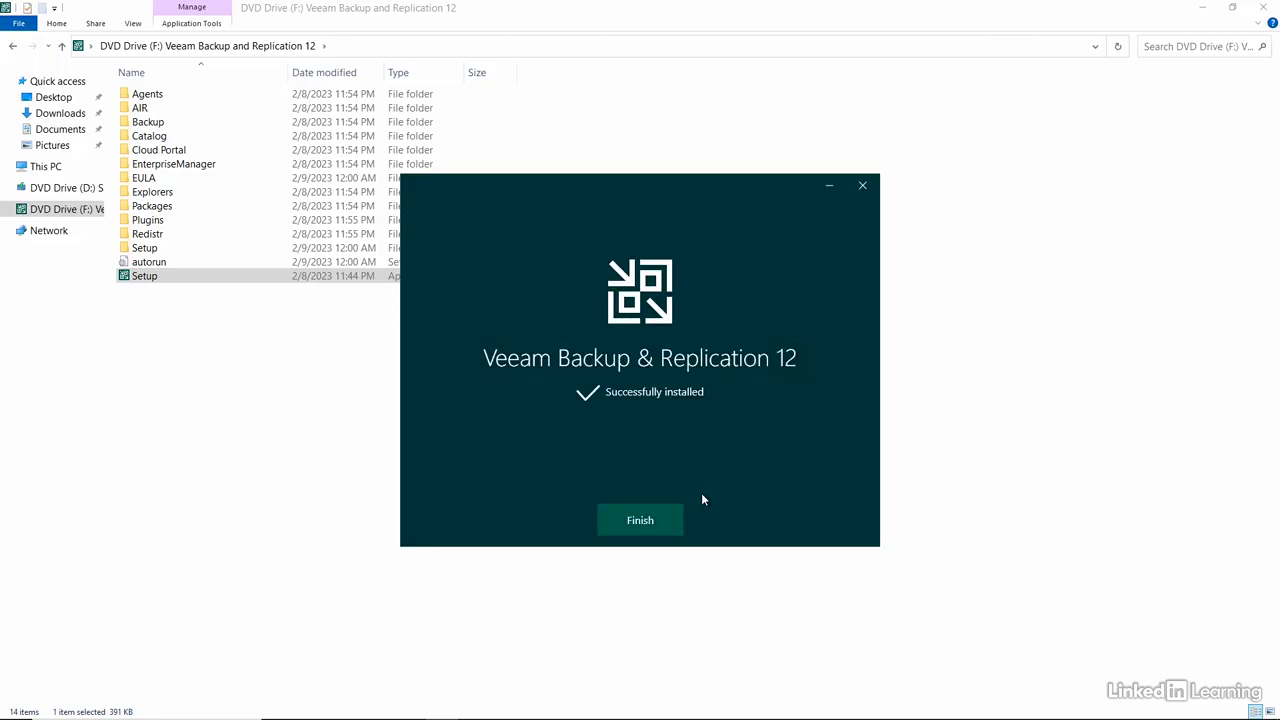
left_click(645, 520)
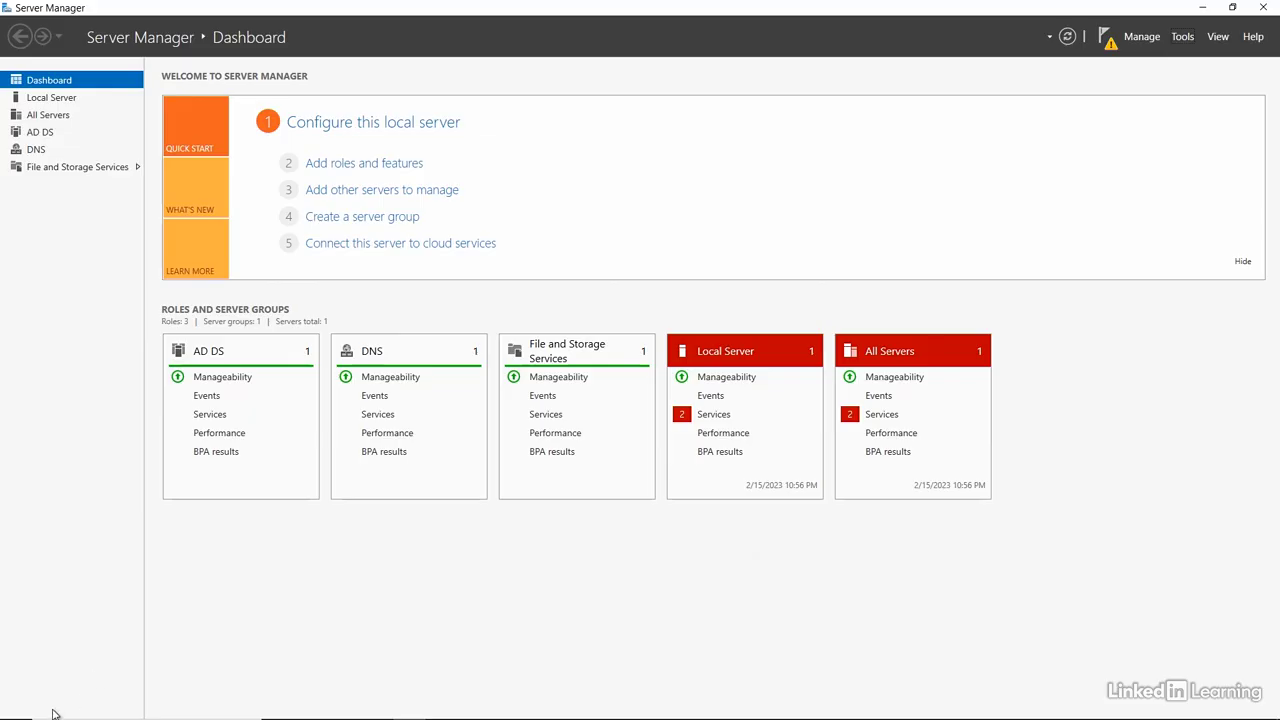
Launch Veeam Backup & Replication and connect to localhost on port 9392 using Windows session authentication
left_click(22, 710)
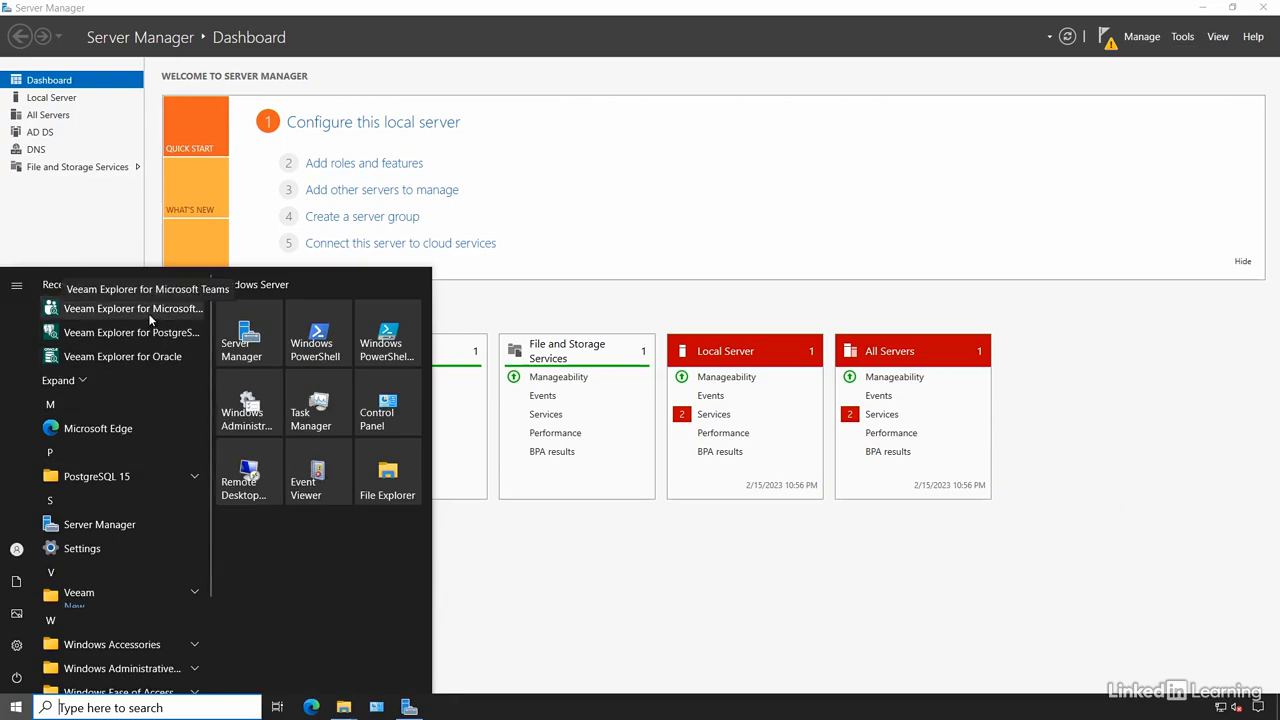
left_click(193, 598)
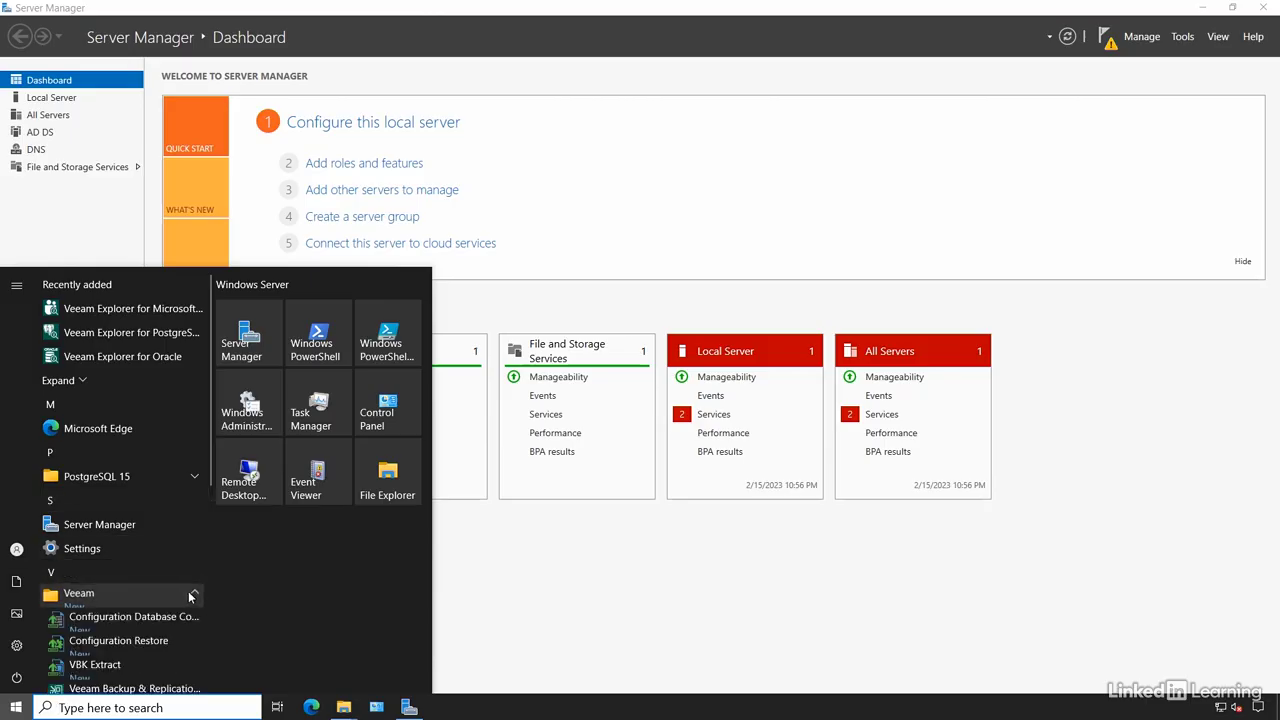
scroll(190, 596, "down", 2)
scroll(170, 570, "down", 2)
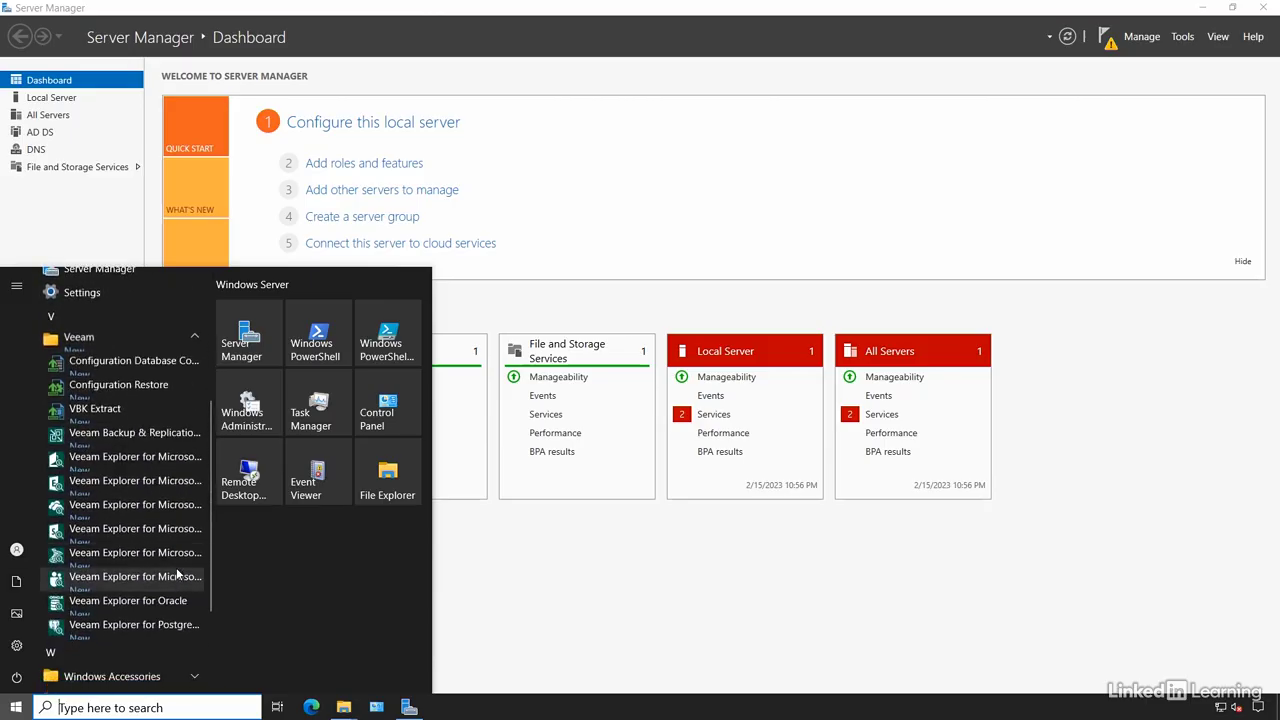
left_click(143, 437)
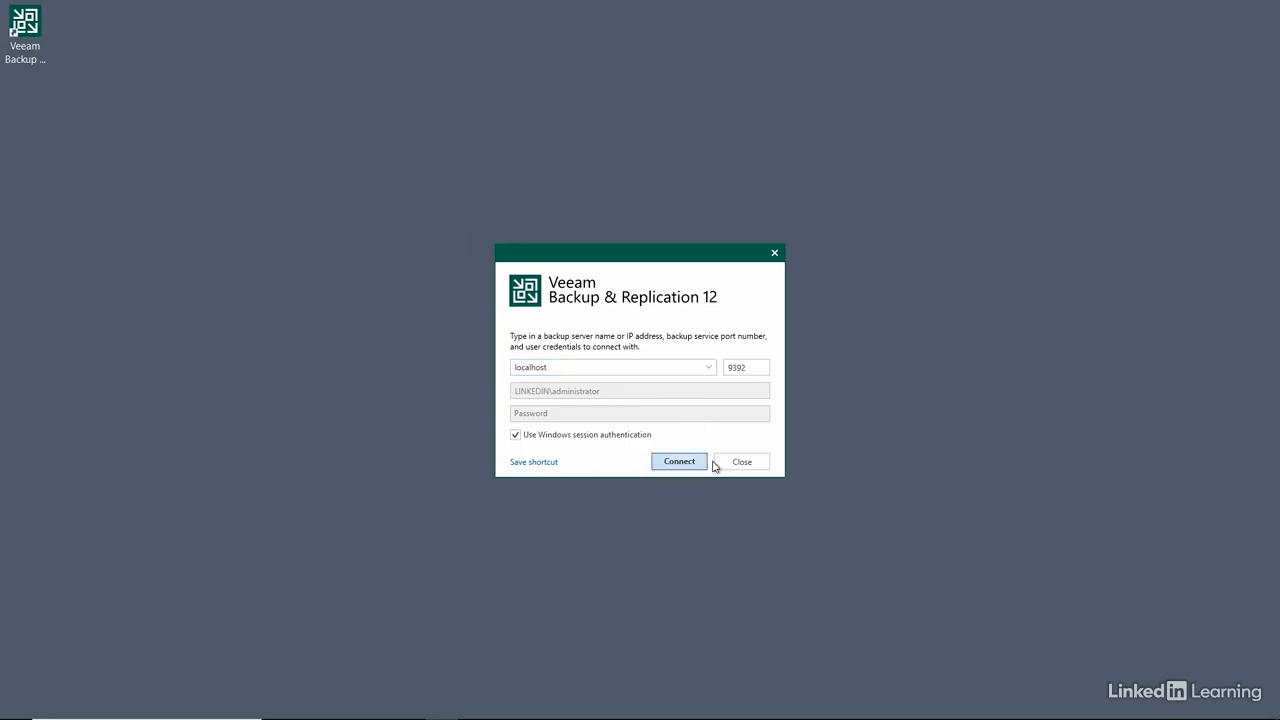
left_click(680, 461)
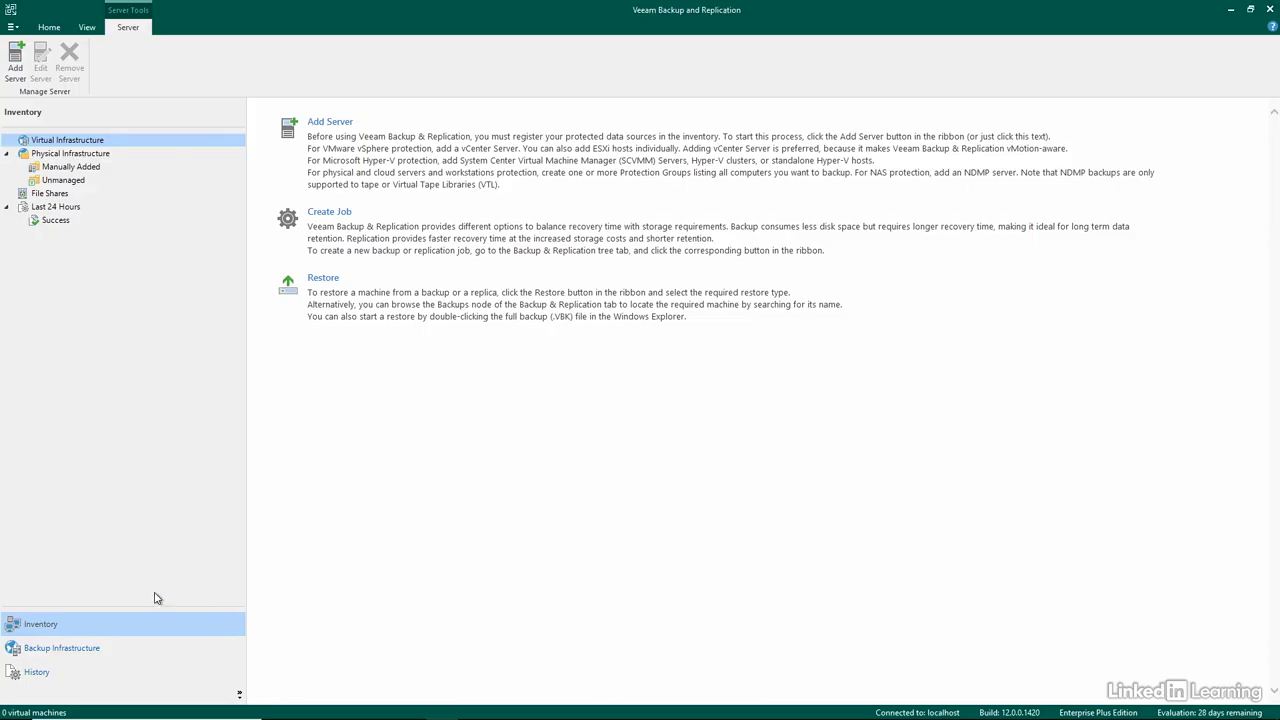
Review the inventory, the backup infrastructure with its backup repositories, and the system job history
left_click(80, 649)
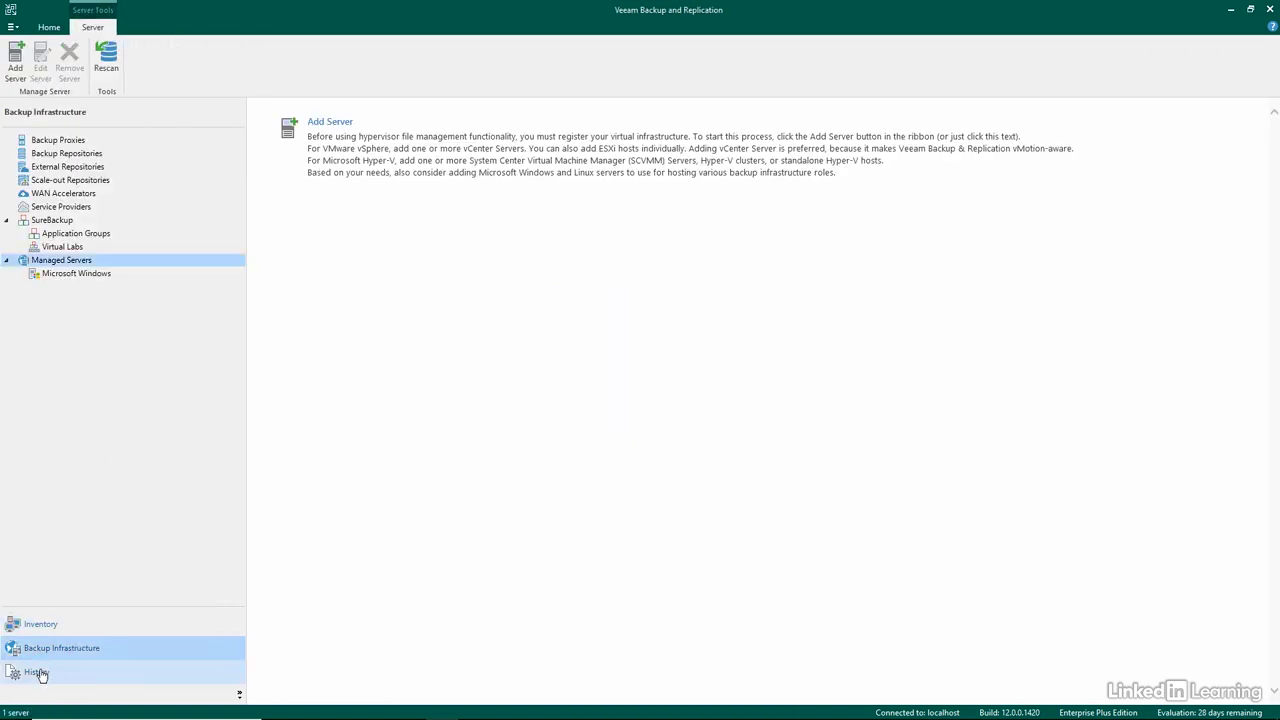
left_click(38, 673)
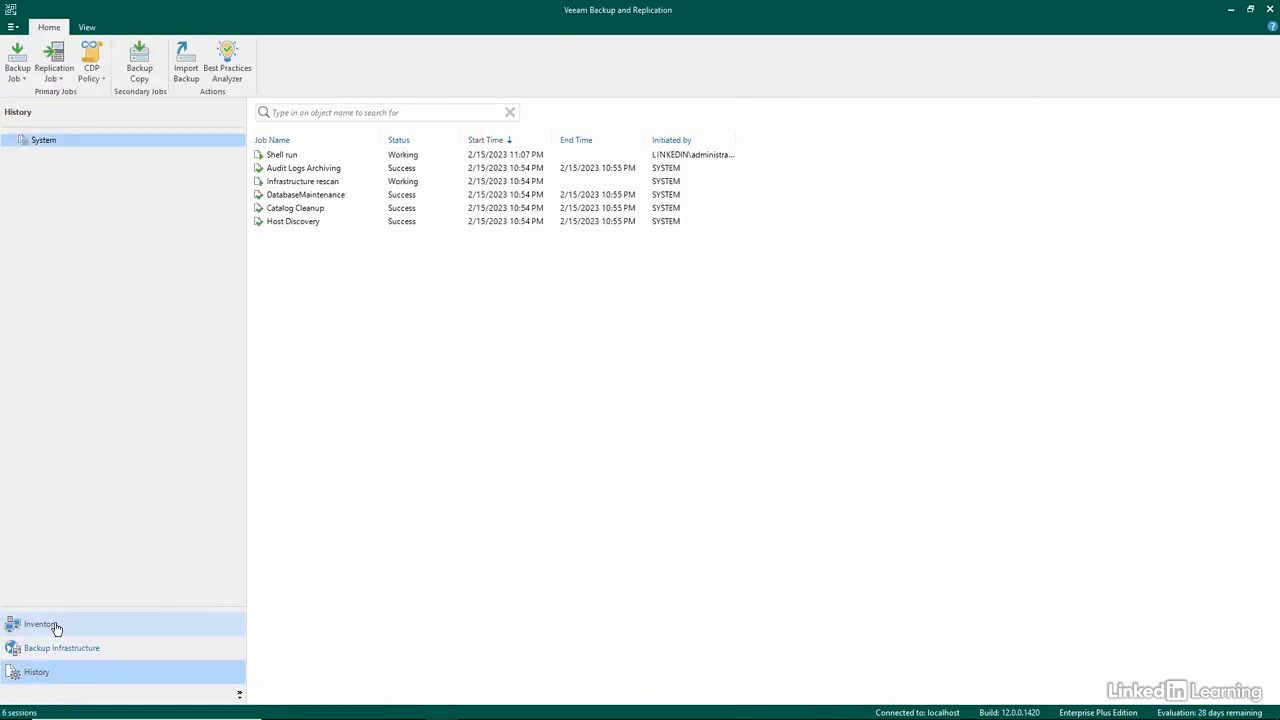
left_click(54, 625)
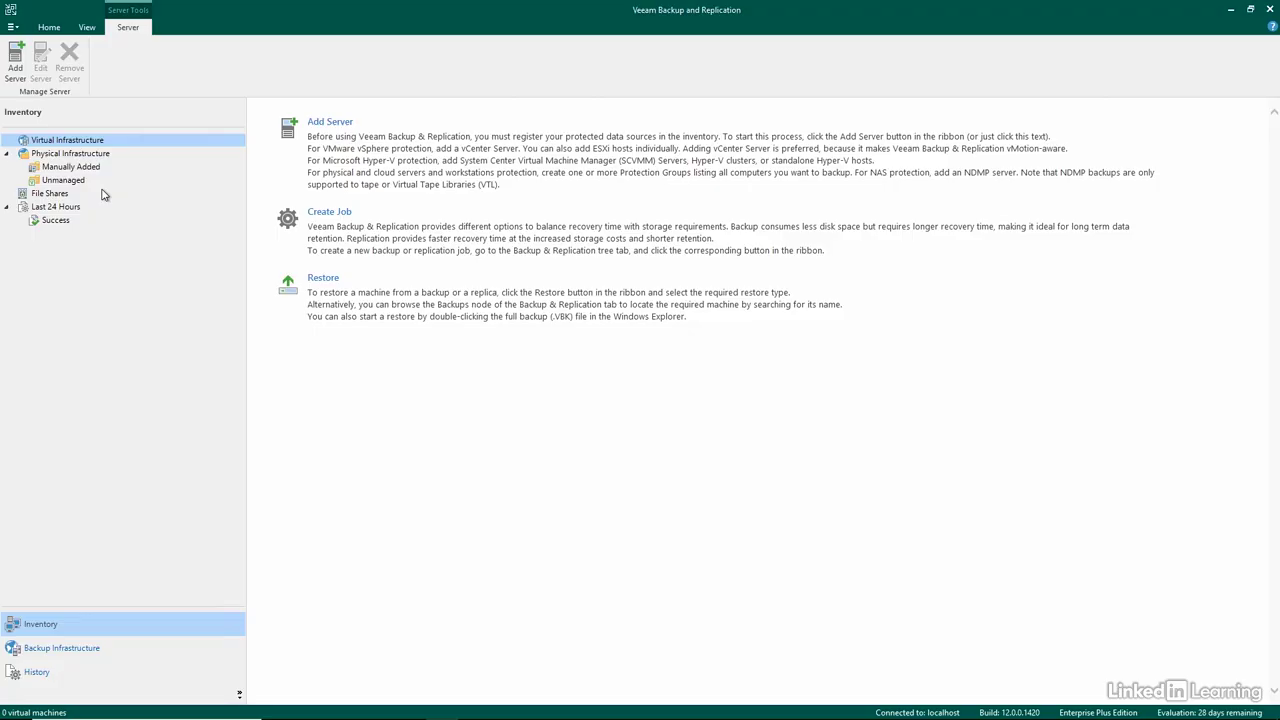
left_click(66, 646)
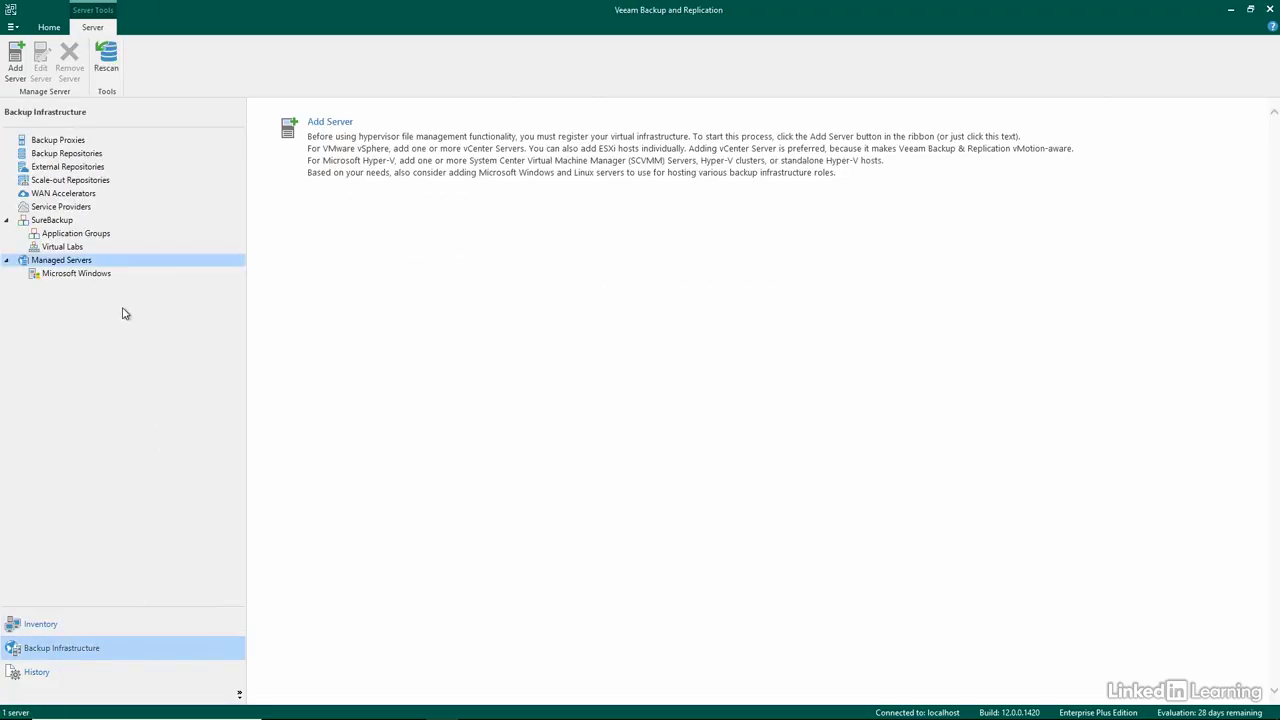
left_click(97, 155)
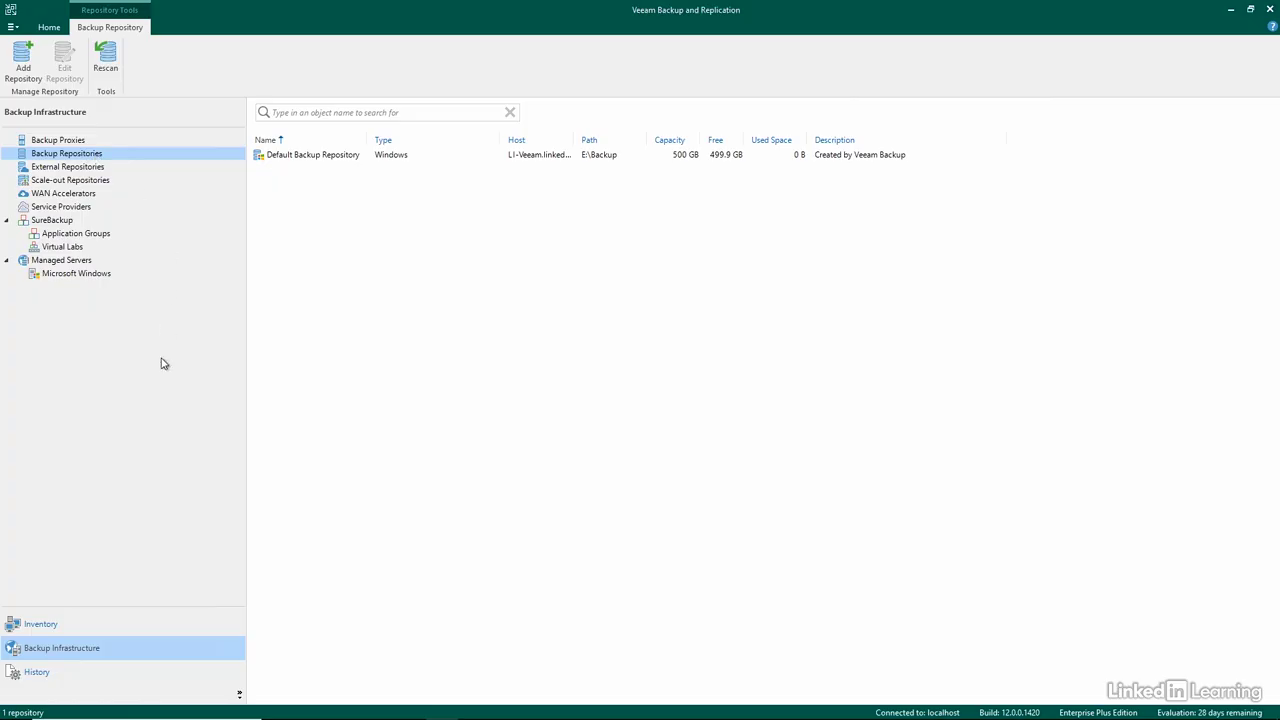
left_click(36, 673)
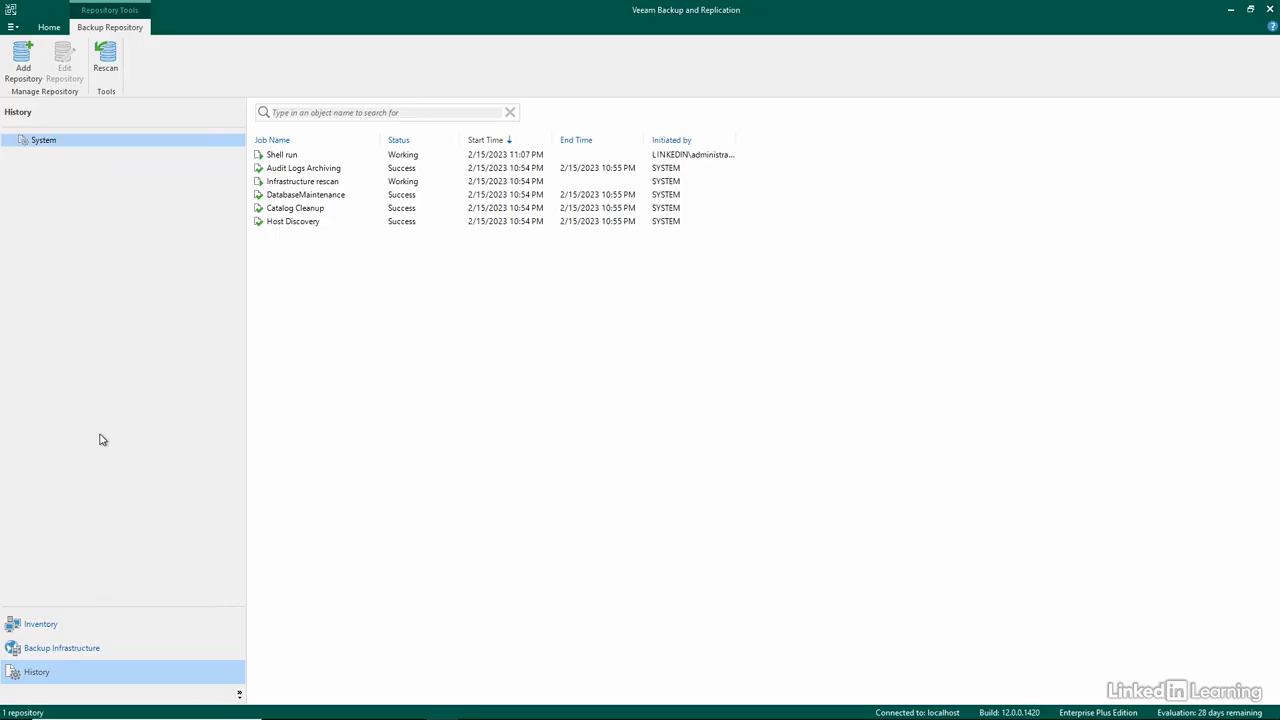